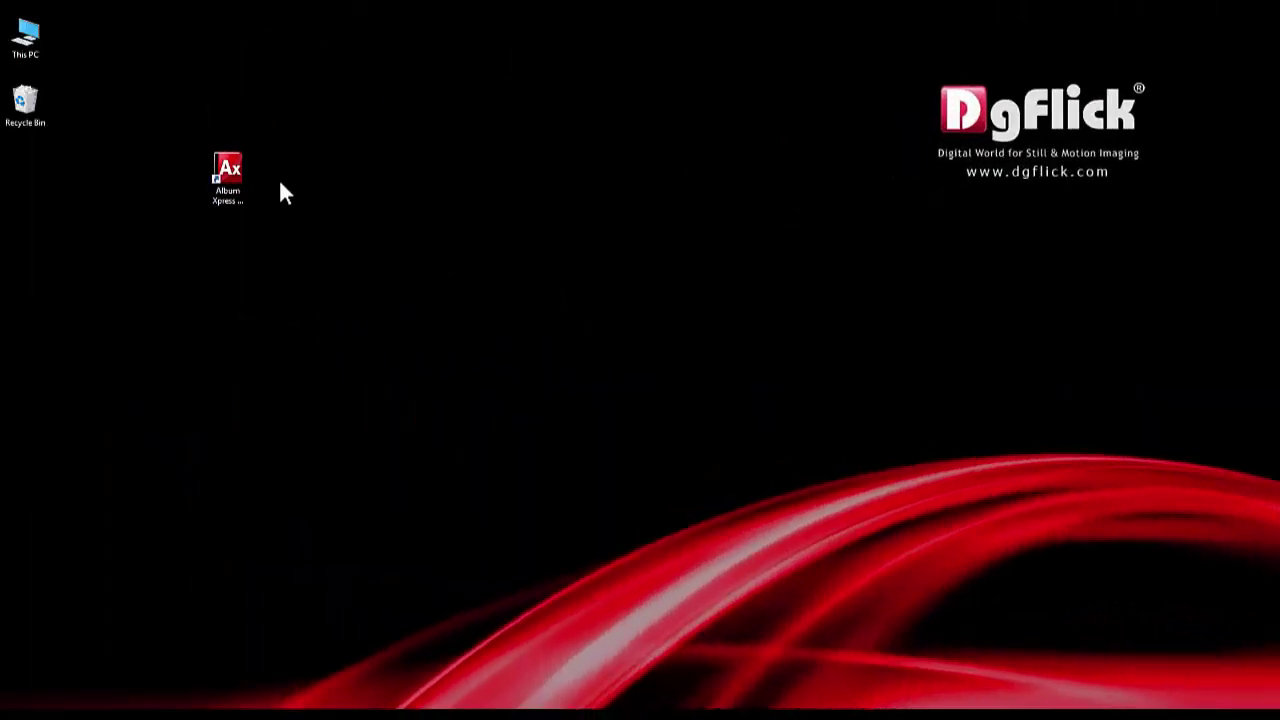
- Launch Album Xpress from its desktop shortcut
double_click(228, 172)
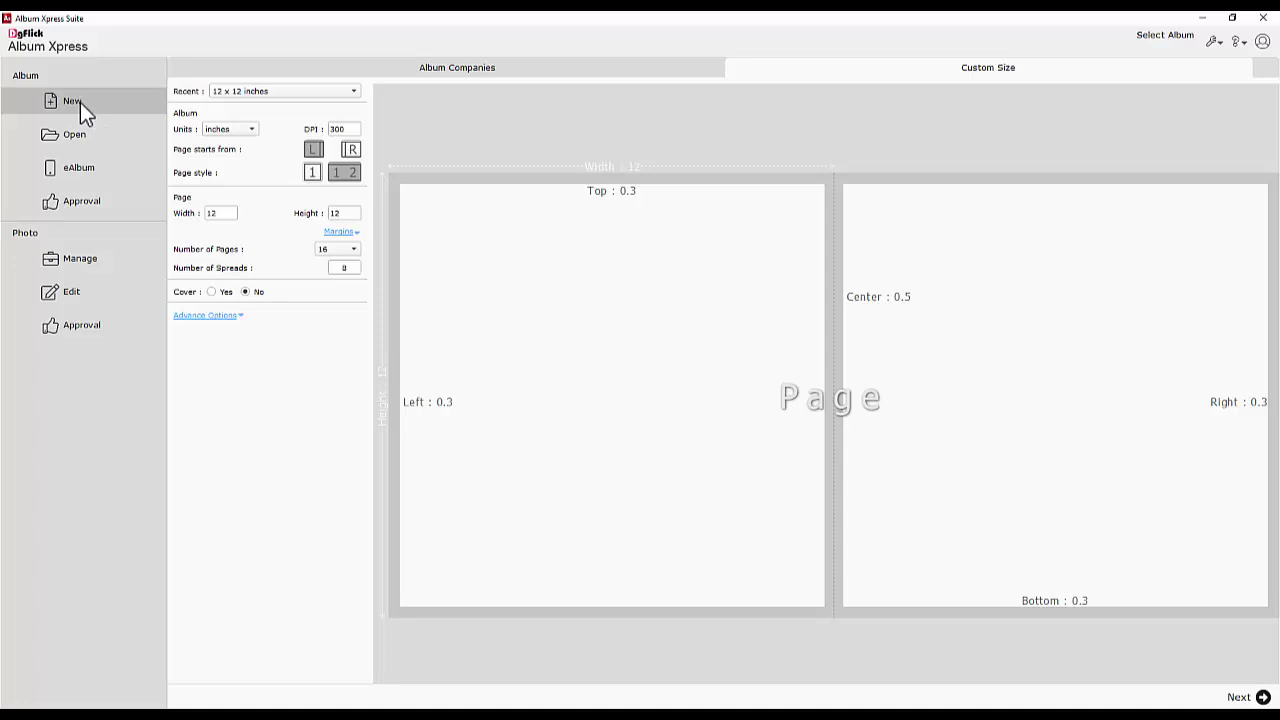
- Tour the Album Companies, Open, eAlbum, Manage and Edit sections, ending on 59 wedding photos
left_click(448, 72)
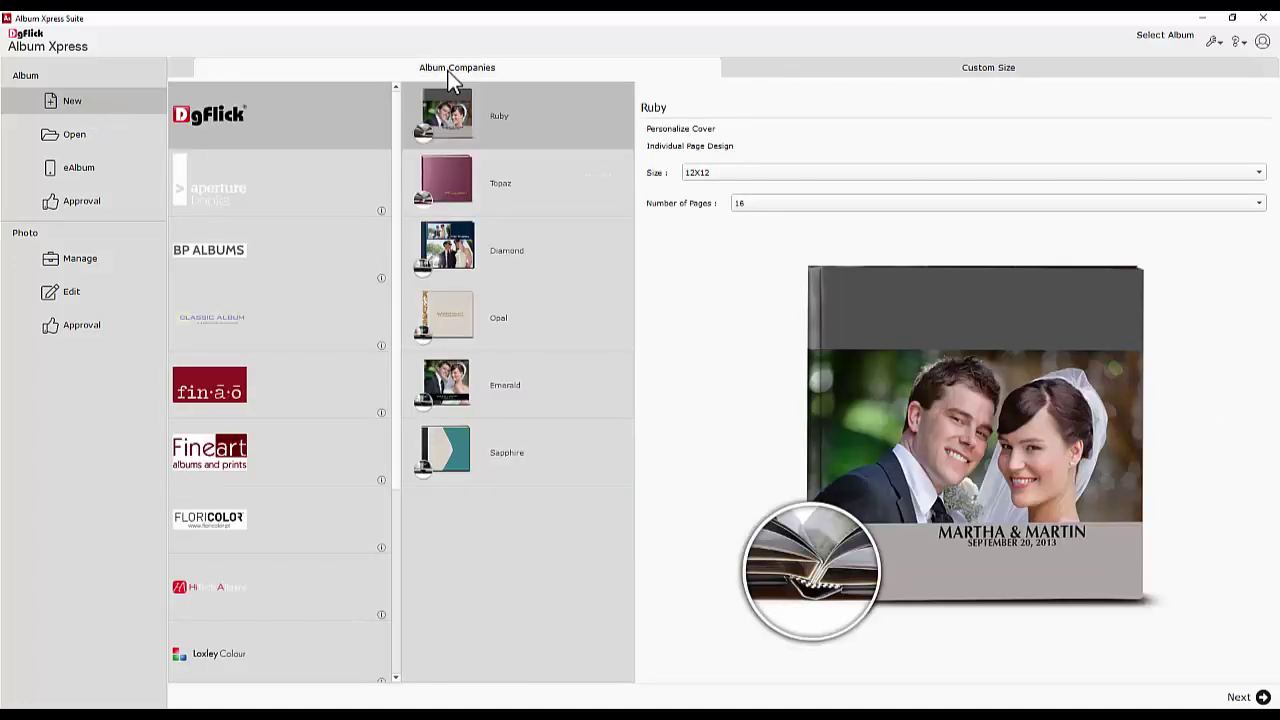
left_click(70, 137)
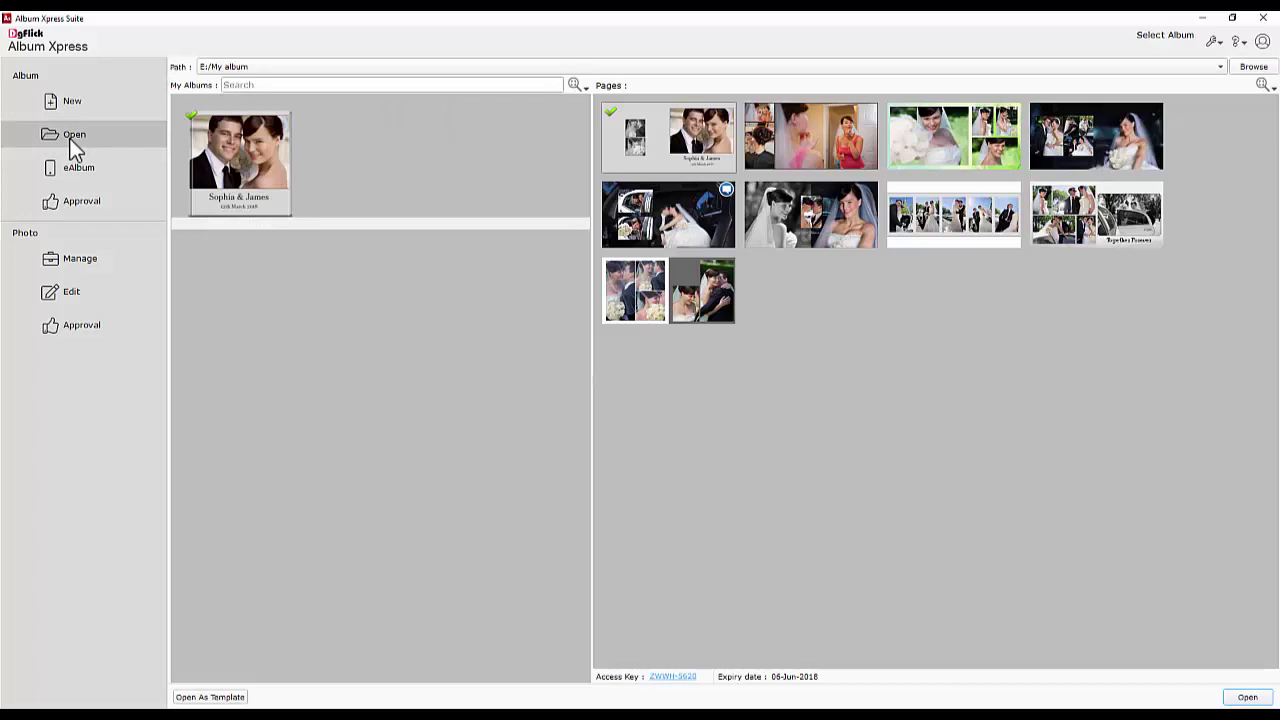
left_click(80, 170)
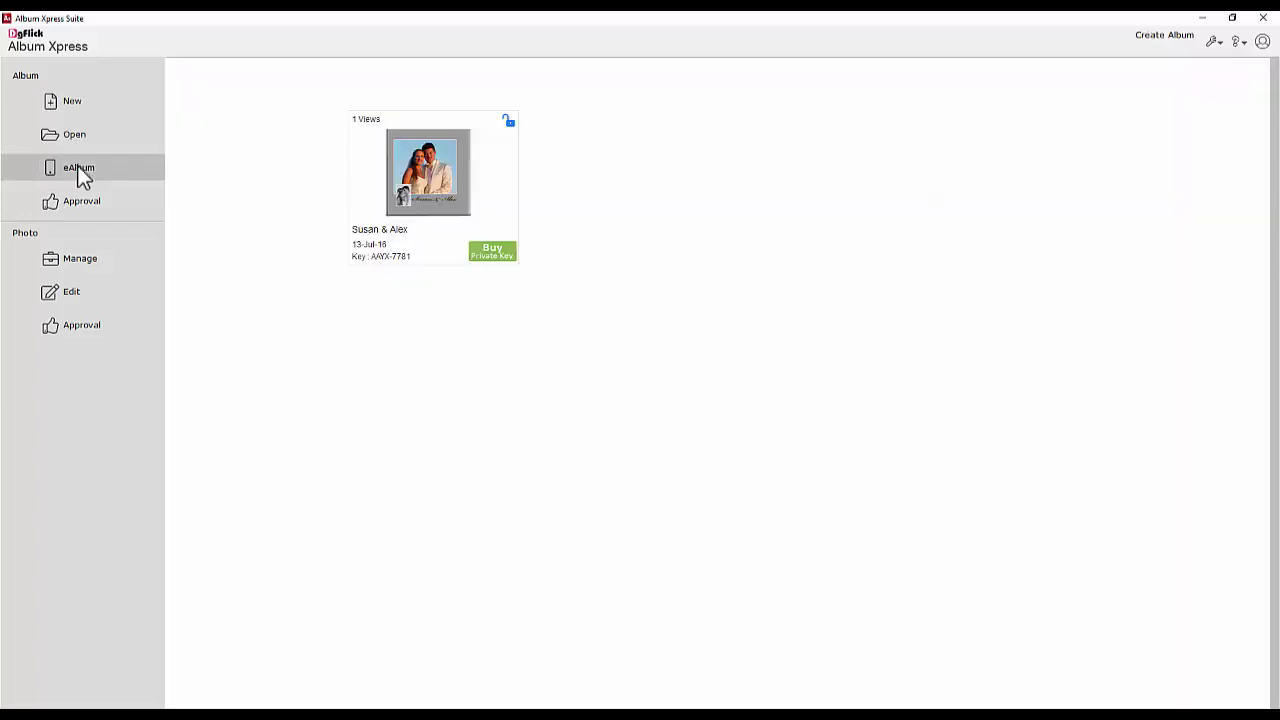
left_click(73, 262)
left_click(110, 292)
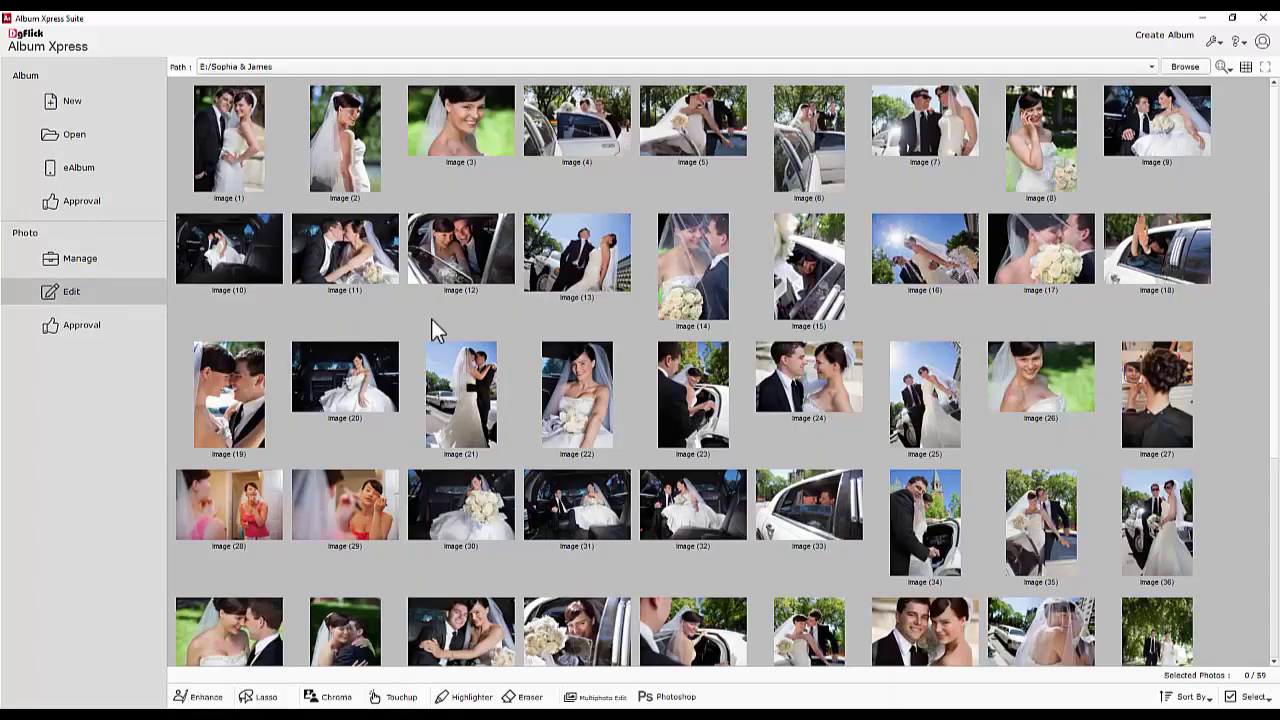
- Start a new album, preview the Topaz and Aperture Books models, then select the custom width
left_click(72, 101)
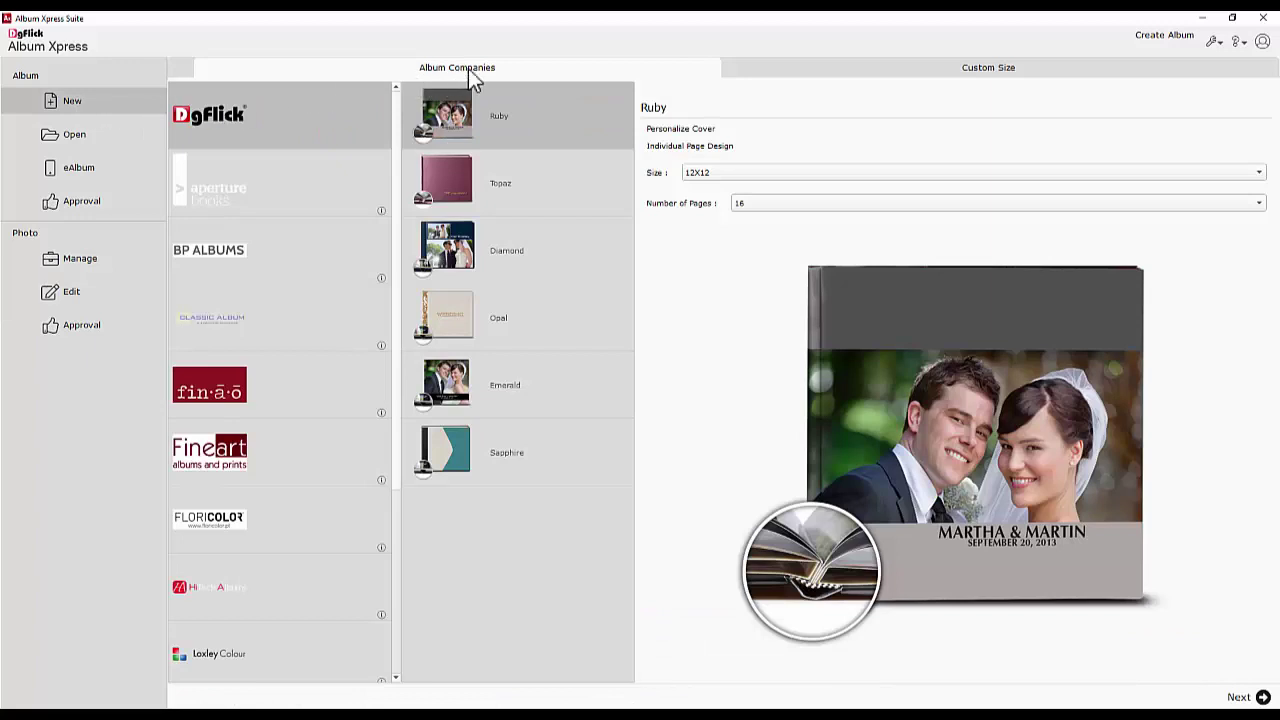
left_click(985, 74)
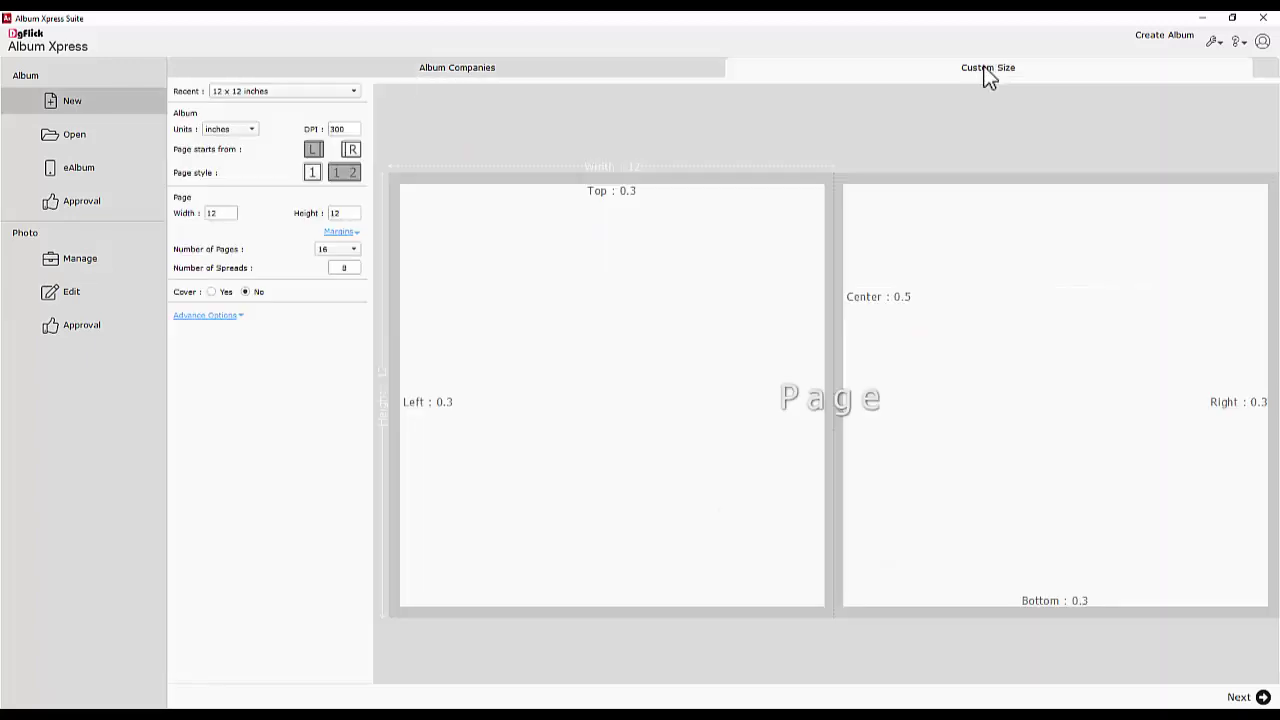
left_click(443, 71)
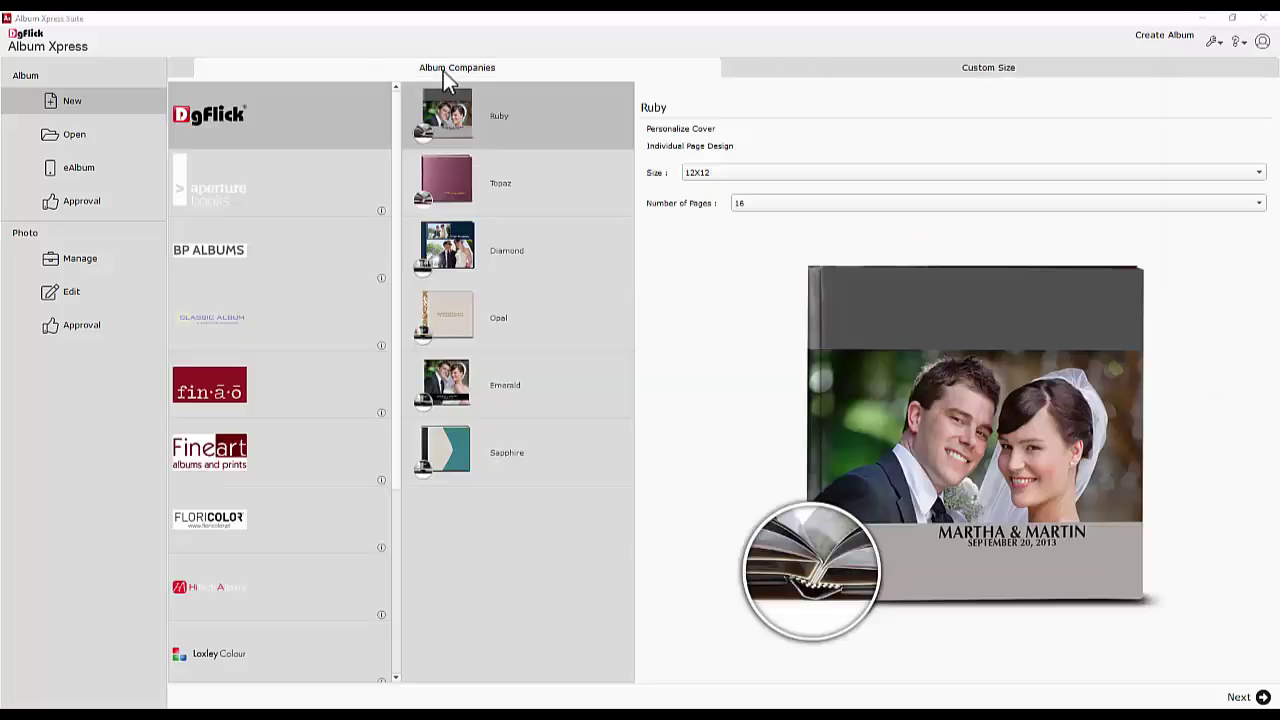
left_click(482, 187)
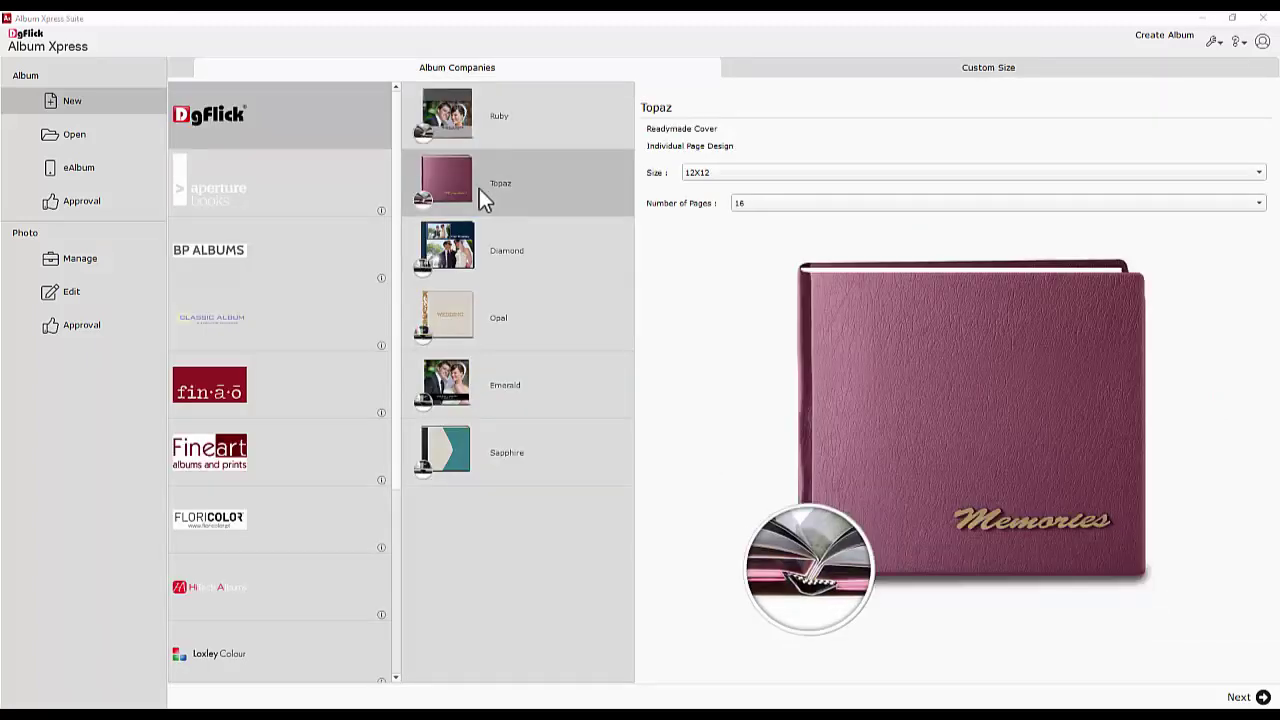
left_click(303, 193)
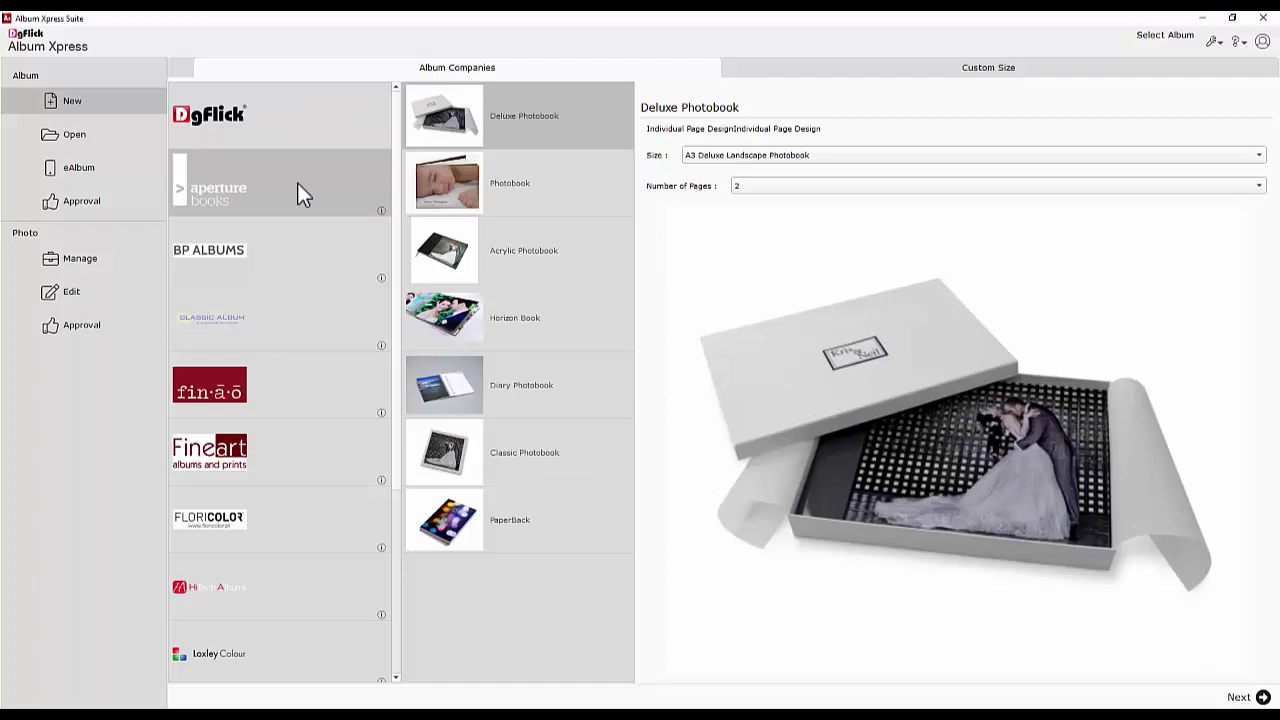
left_click(987, 68)
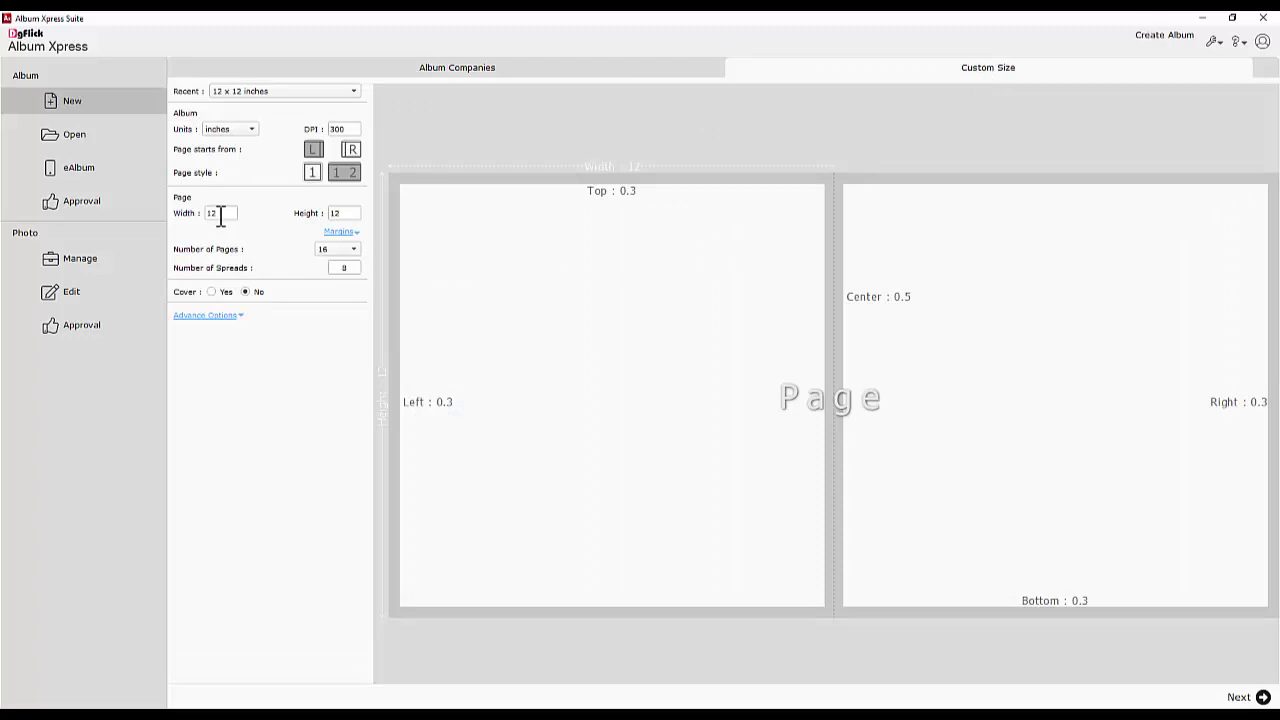
left_click_drag(221, 213, 192, 218)
- Keep 12 x 12 inches as album size, then browse the saved albums and eAlbum list
left_click(296, 97)
left_click(293, 93)
left_click_drag(231, 214, 198, 216)
left_click(80, 135)
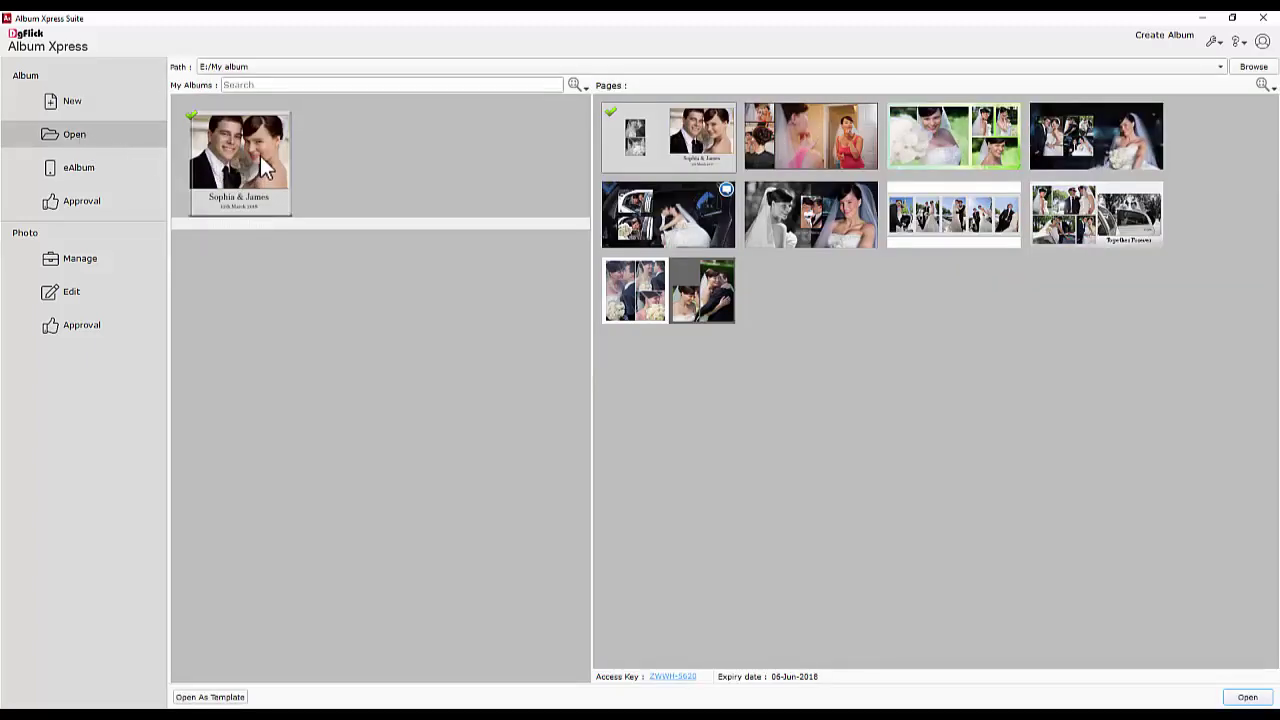
left_click(80, 172)
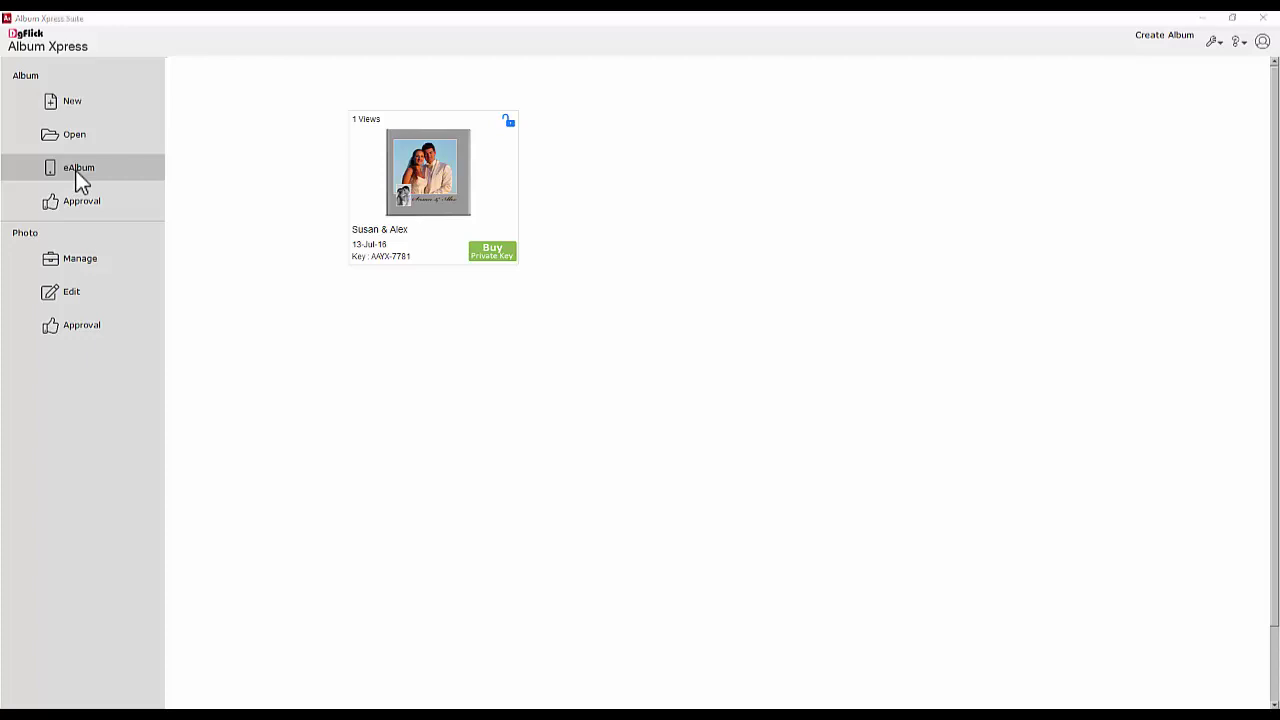
- Visit the album Approval view and Send for Approval, then the photo Manage section
left_click(79, 204)
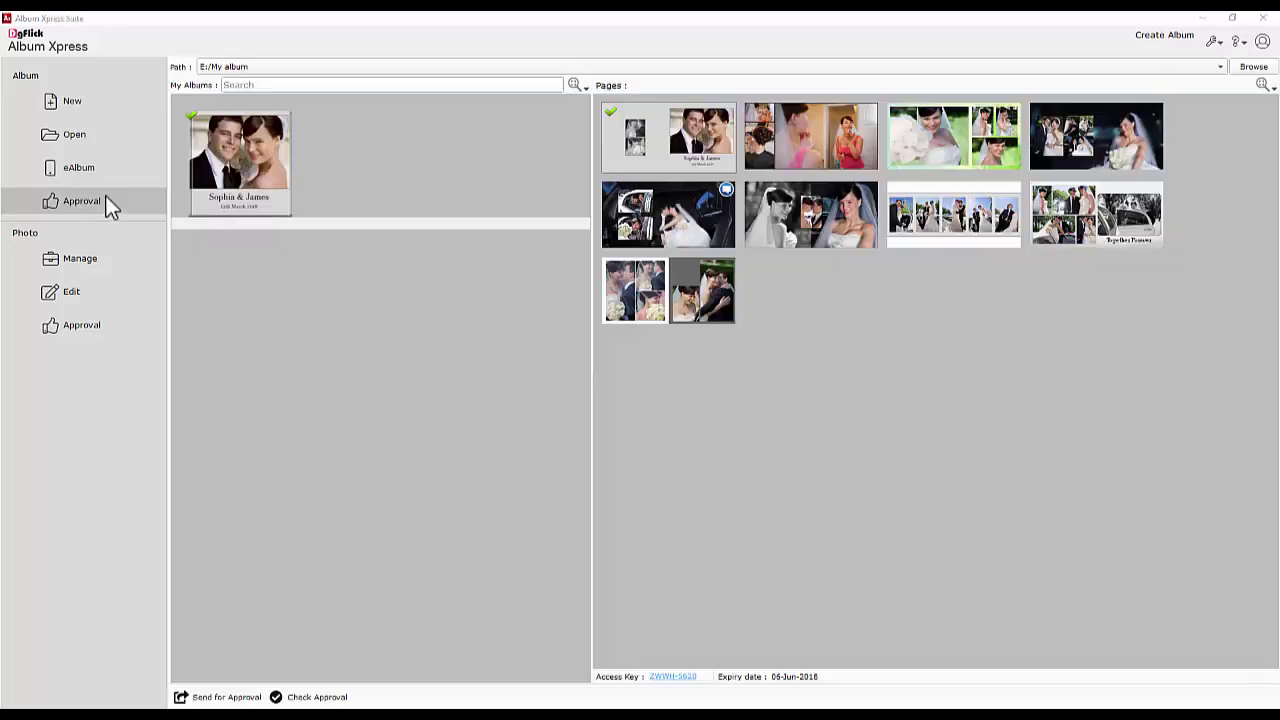
left_click(241, 697)
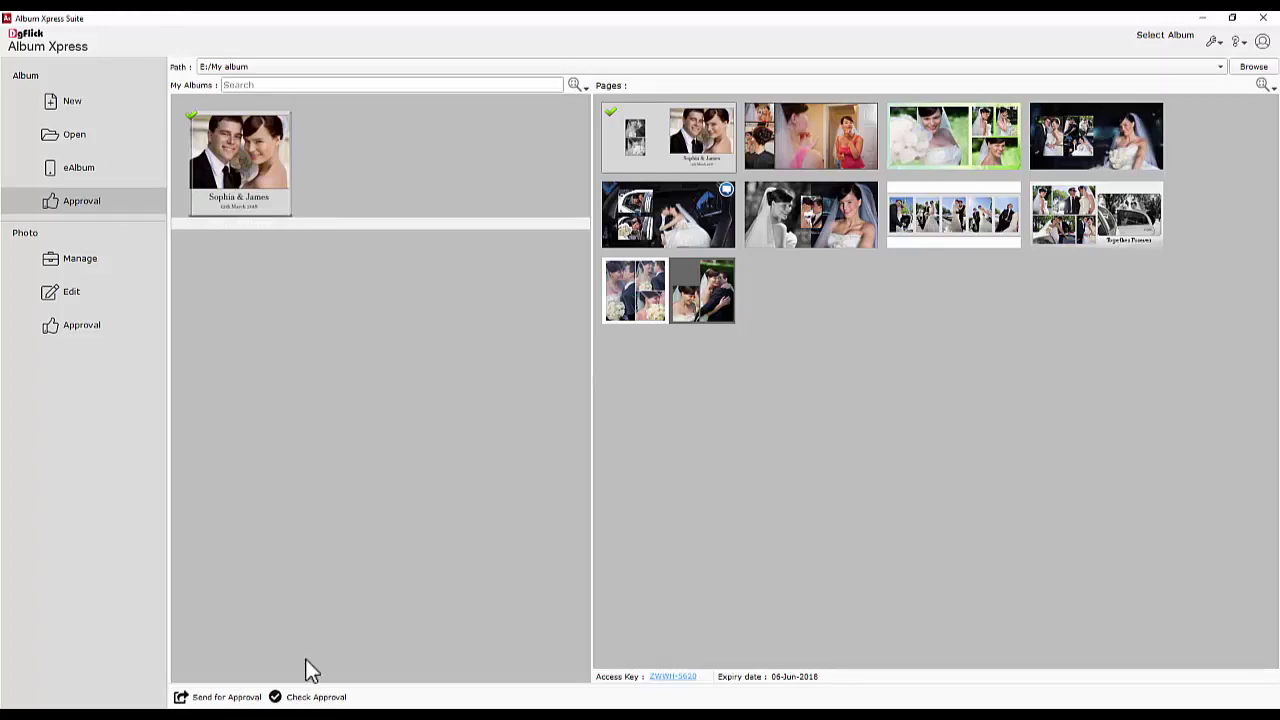
left_click(80, 262)
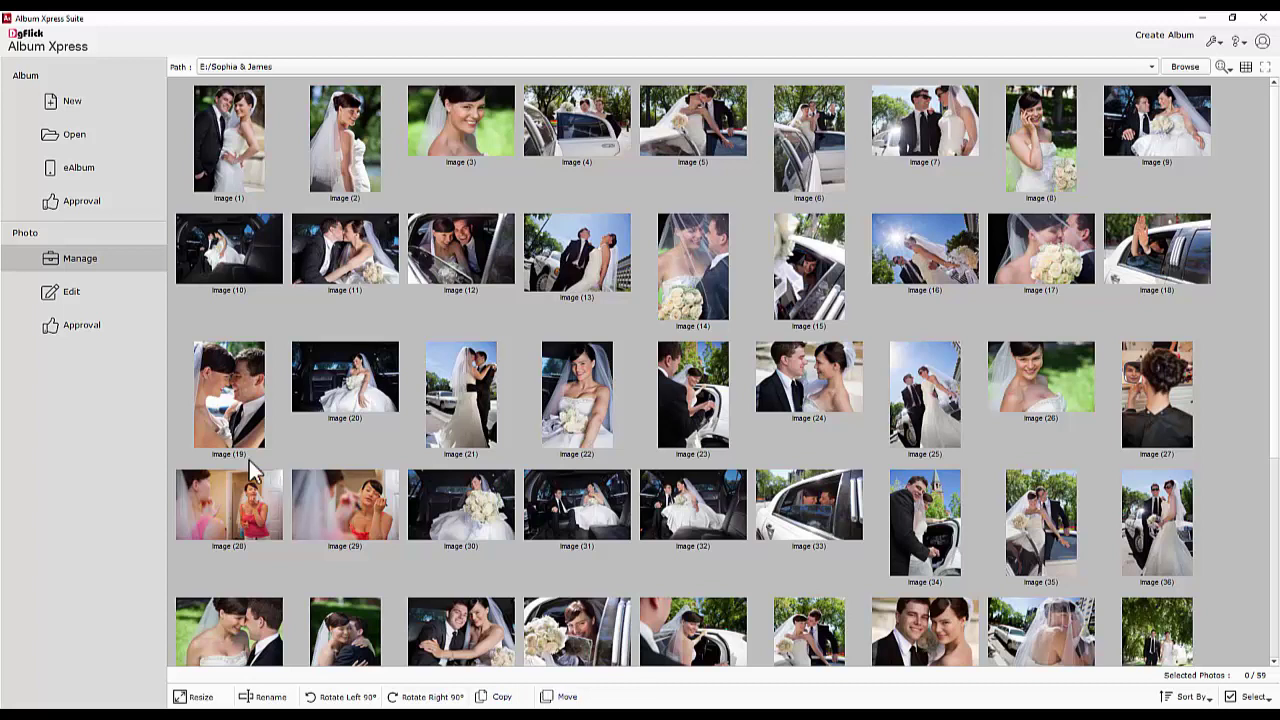
- Visit the photo Edit tools, then photo Approval, and check the client's approval status
left_click(72, 292)
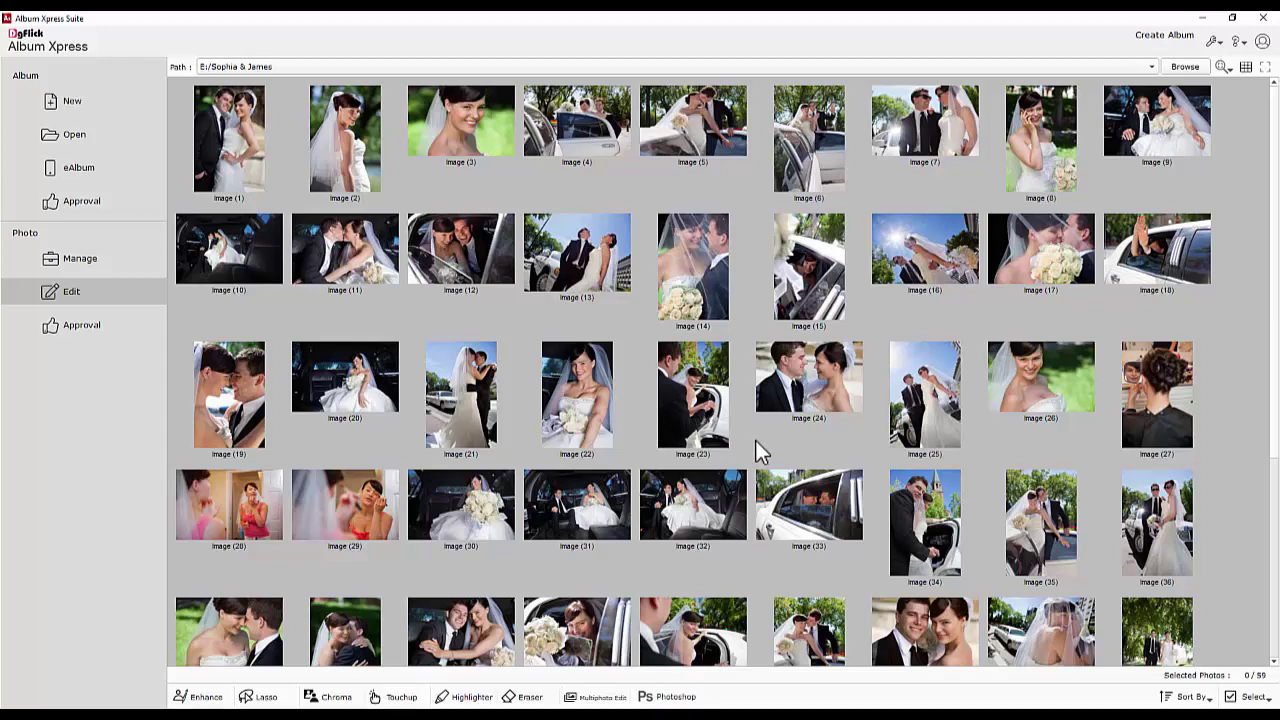
left_click(90, 328)
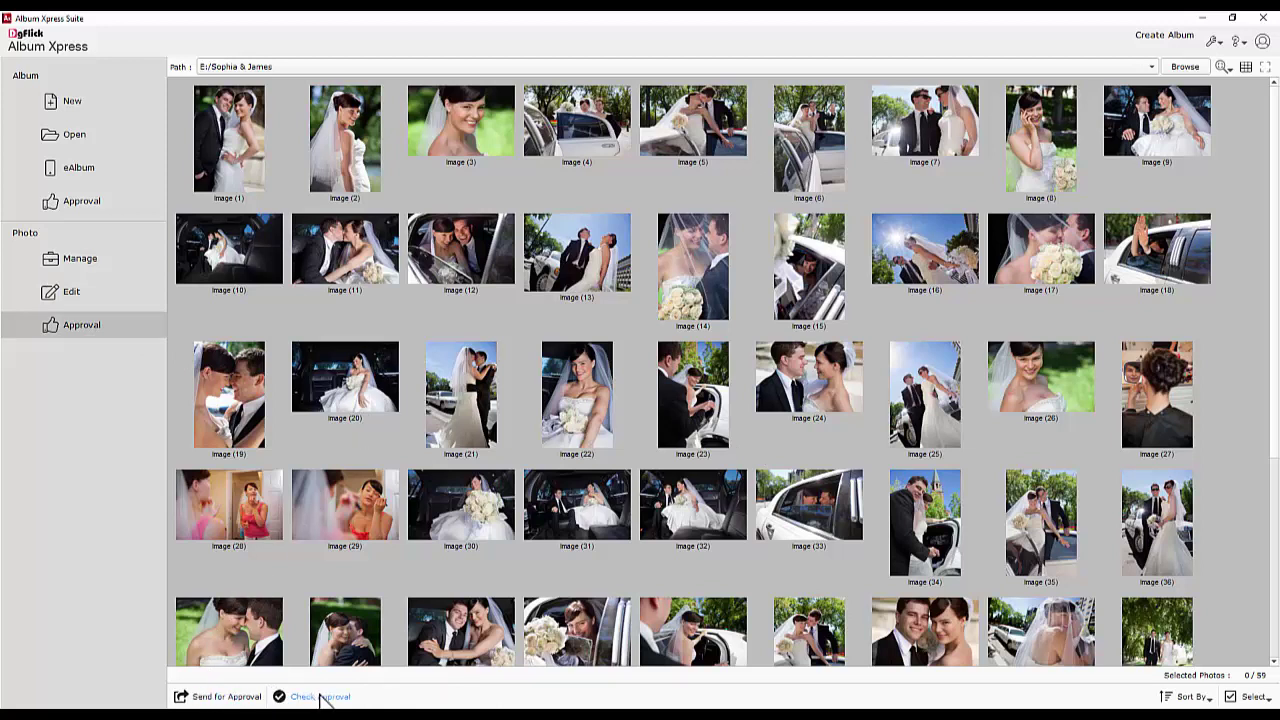
left_click(320, 697)
- Look through the Import and help menus, then return to the new-album size settings
left_click(1247, 63)
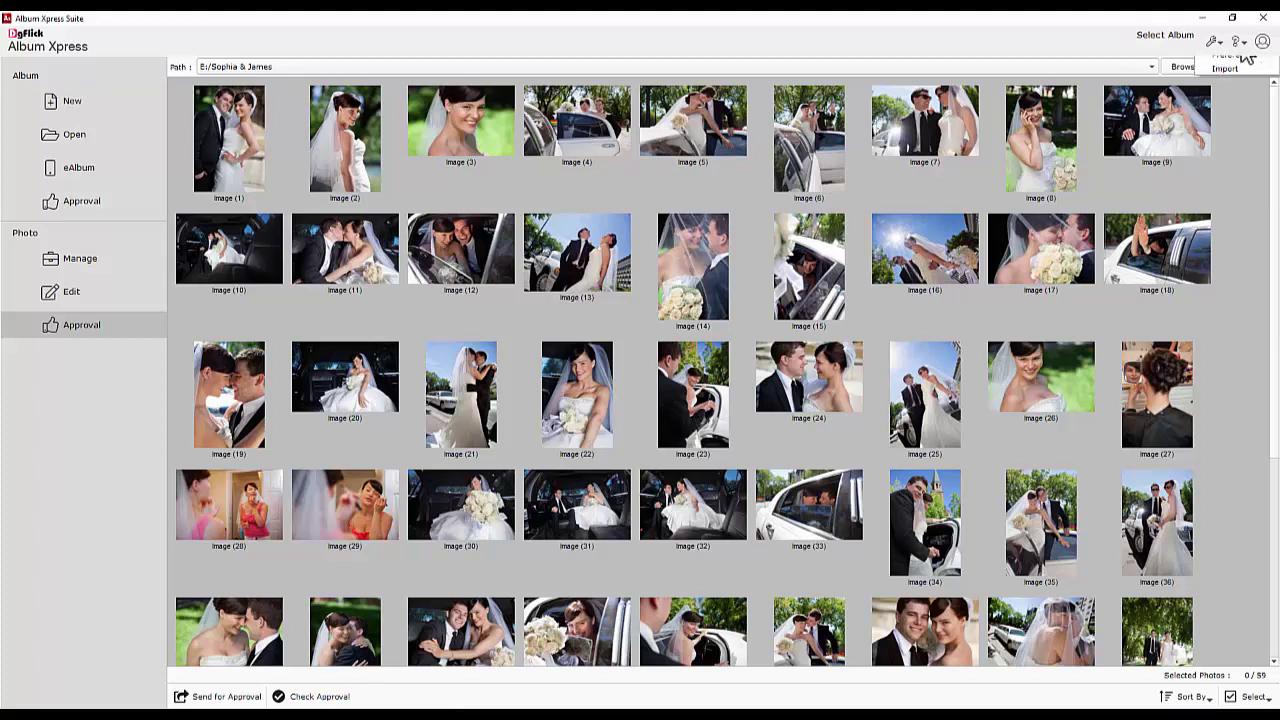
left_click(1262, 41)
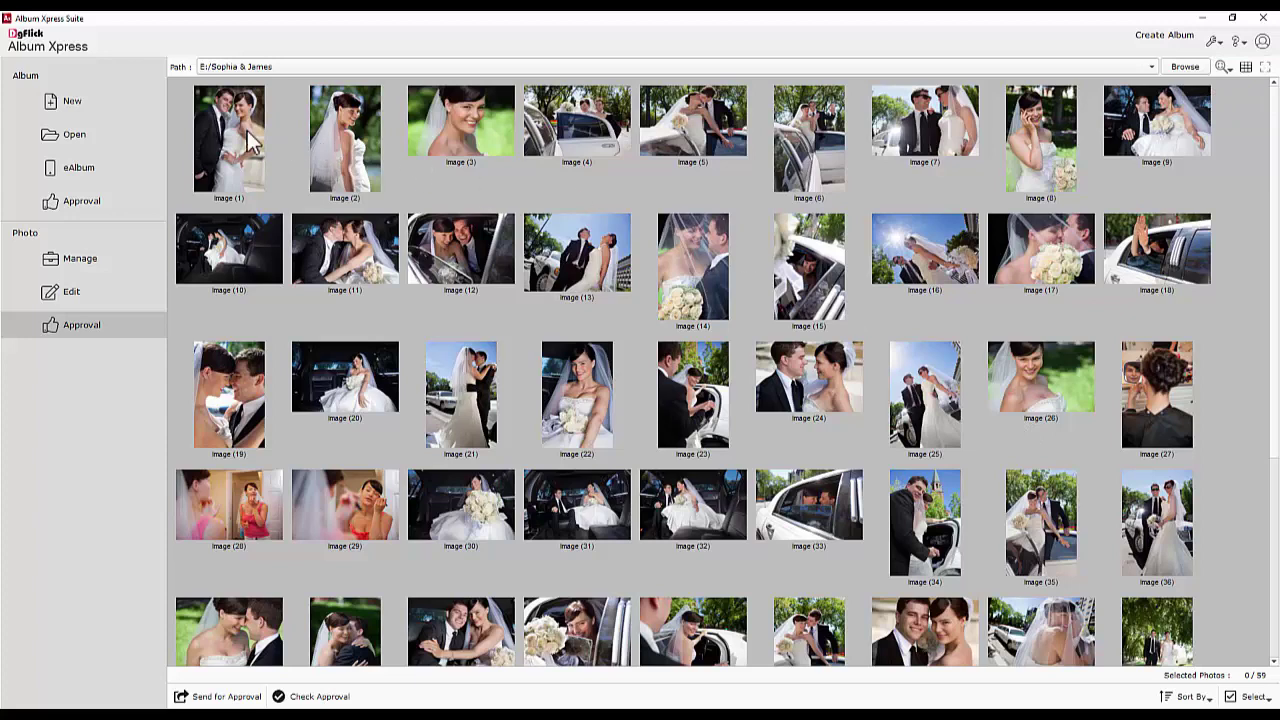
left_click(80, 110)
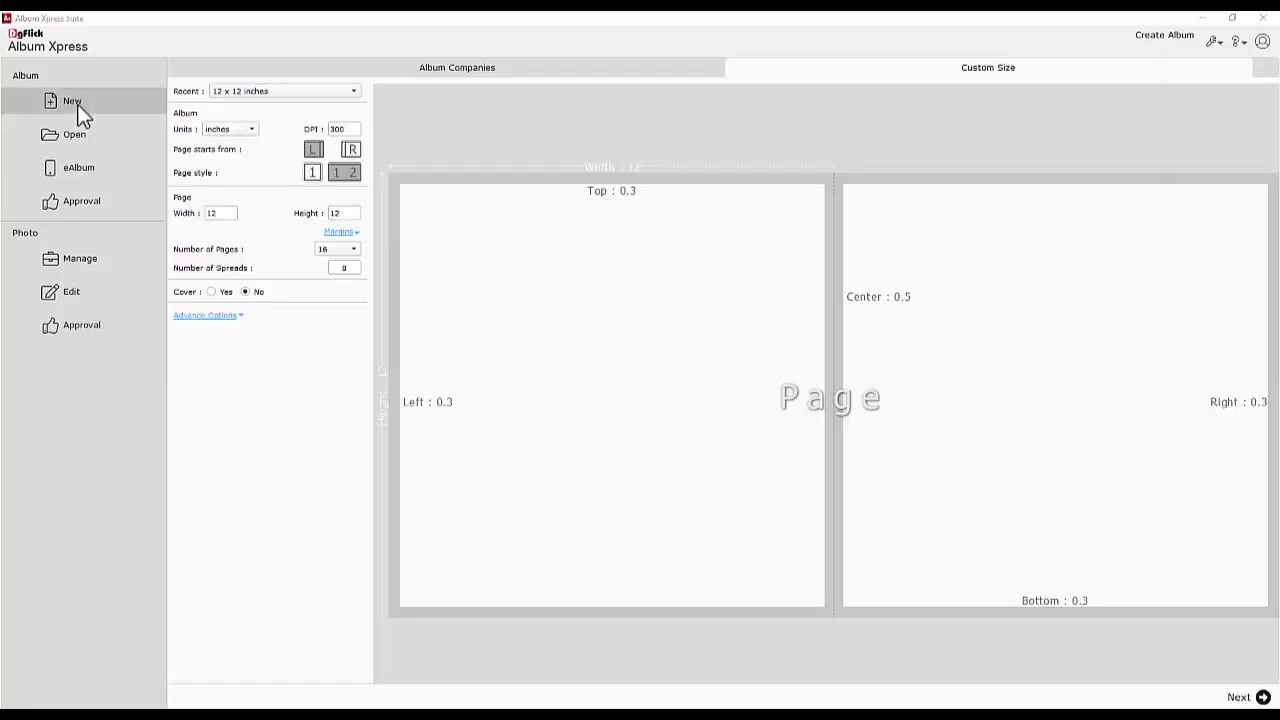
- Choose 12 x 12 inches from the recent sizes and continue to the creation modes
left_click(322, 91)
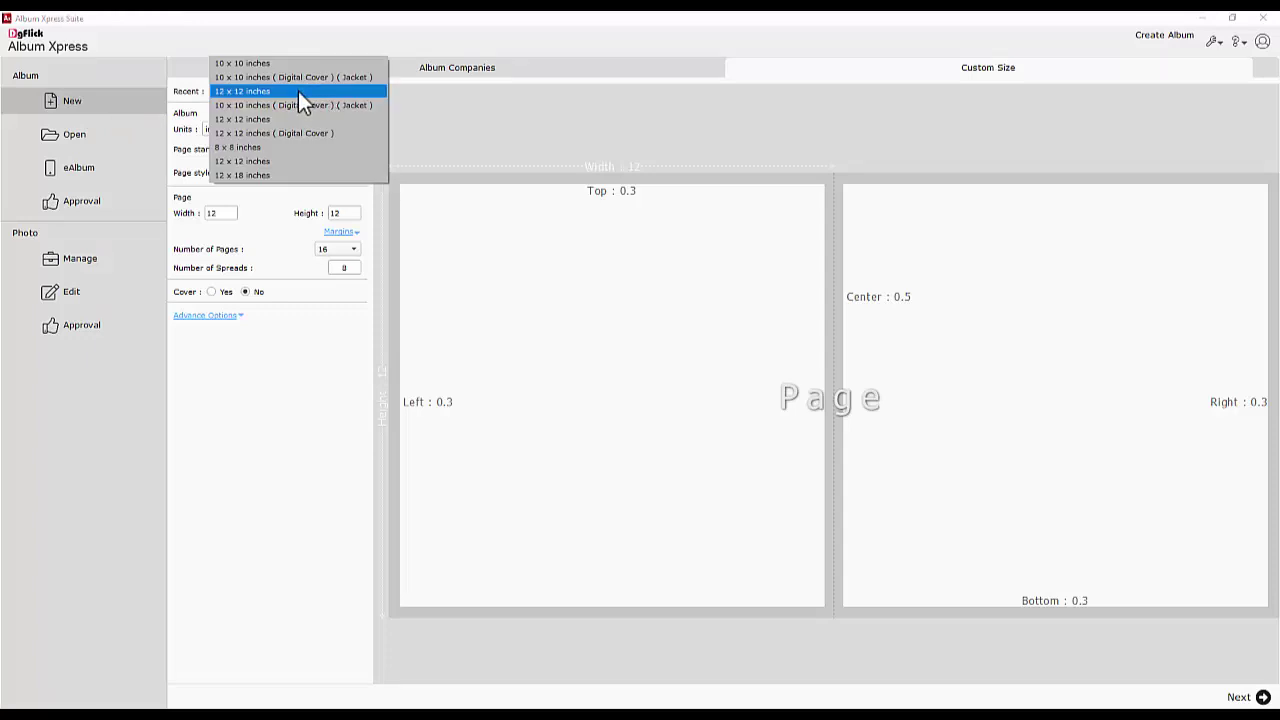
left_click(245, 91)
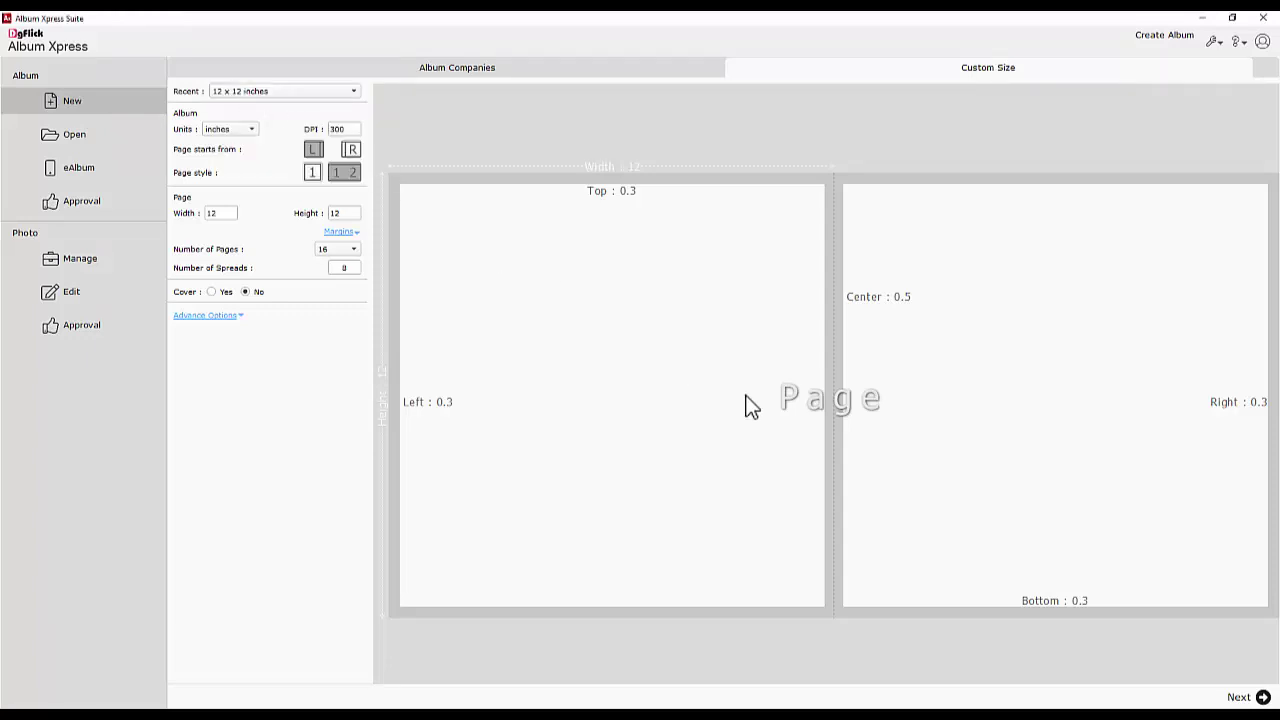
left_click(1263, 697)
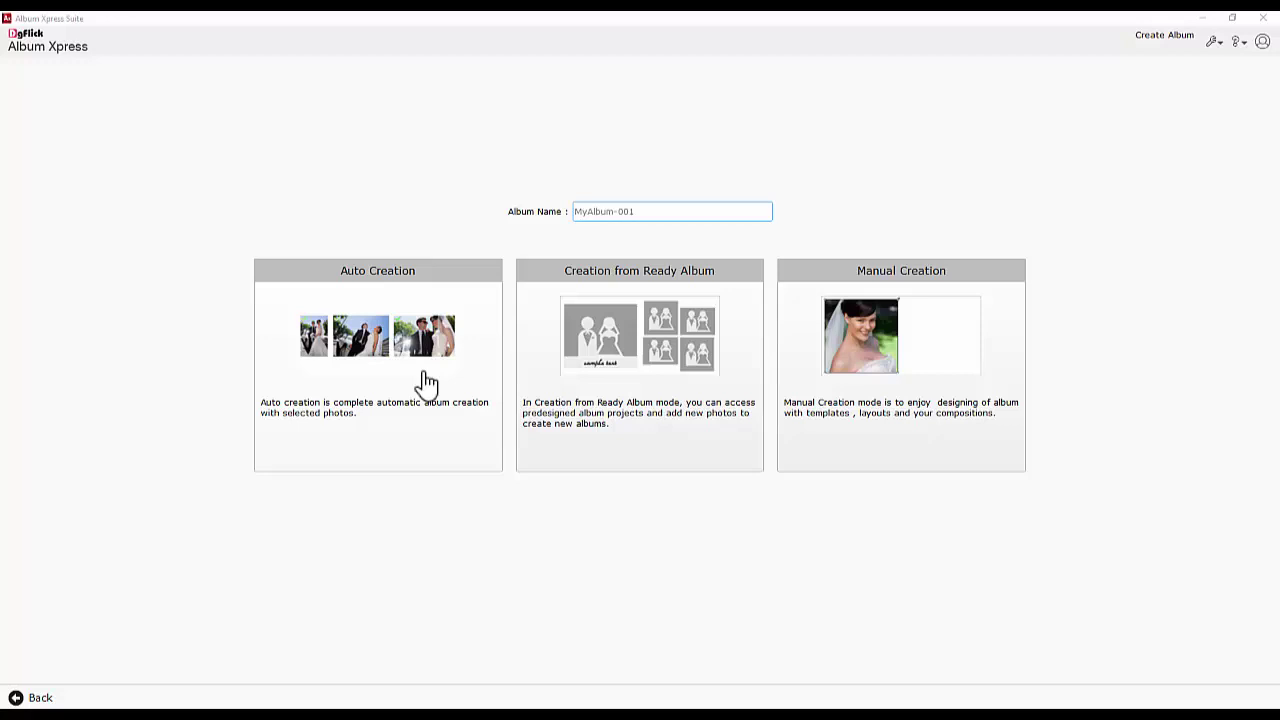
- Start Auto Creation with template 20330-WW-T_05_01_007
left_click(390, 355)
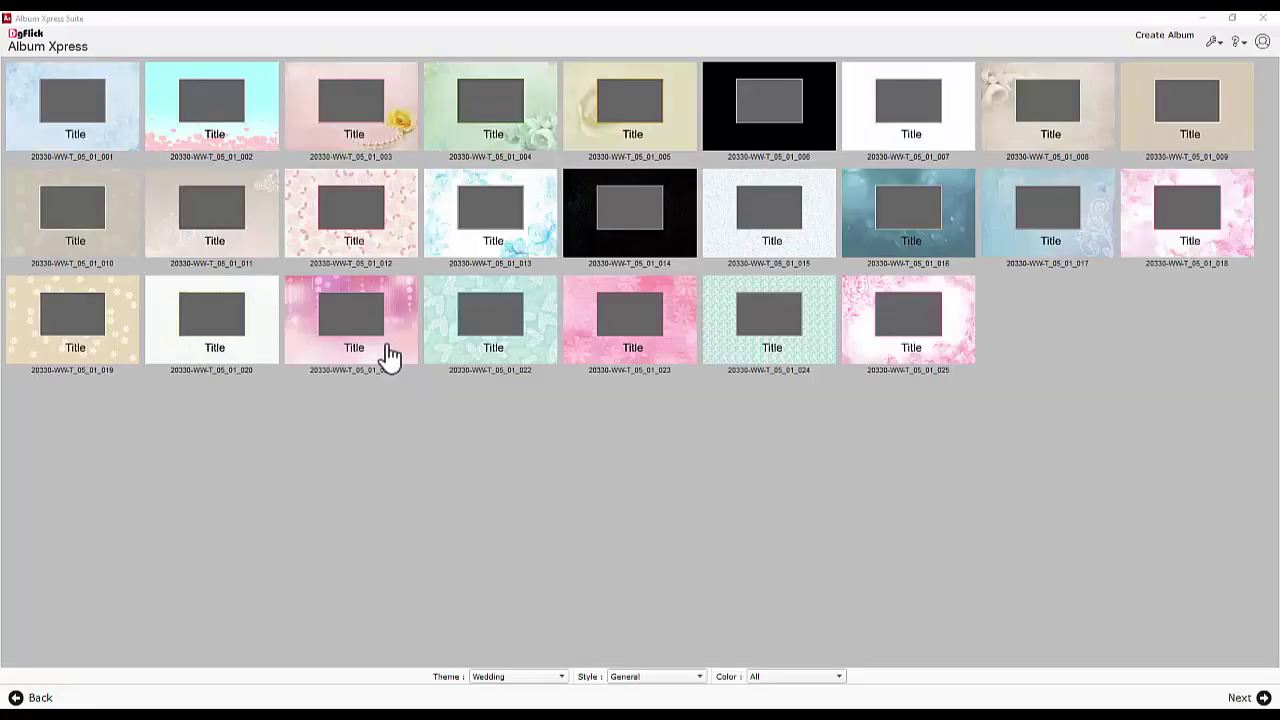
left_click(879, 131)
left_click(1250, 697)
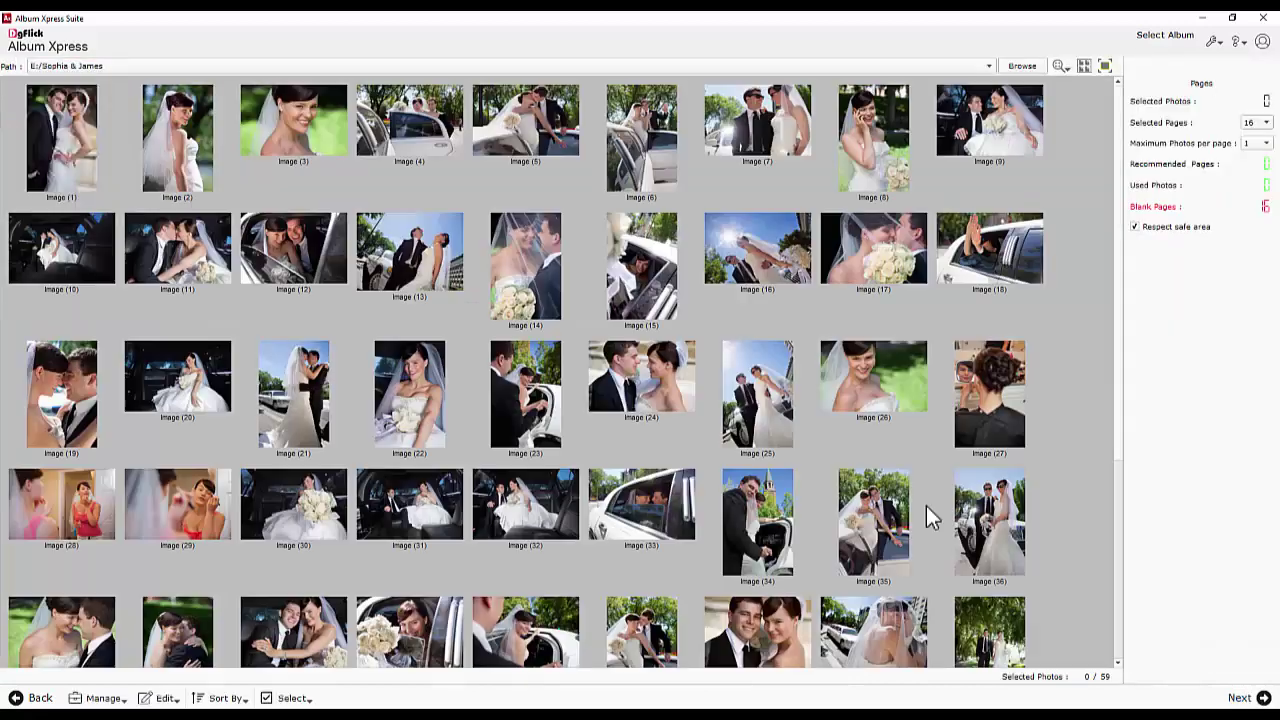
- Select all 59 photos, then step back to the template choices
left_click(293, 698)
left_click(308, 645)
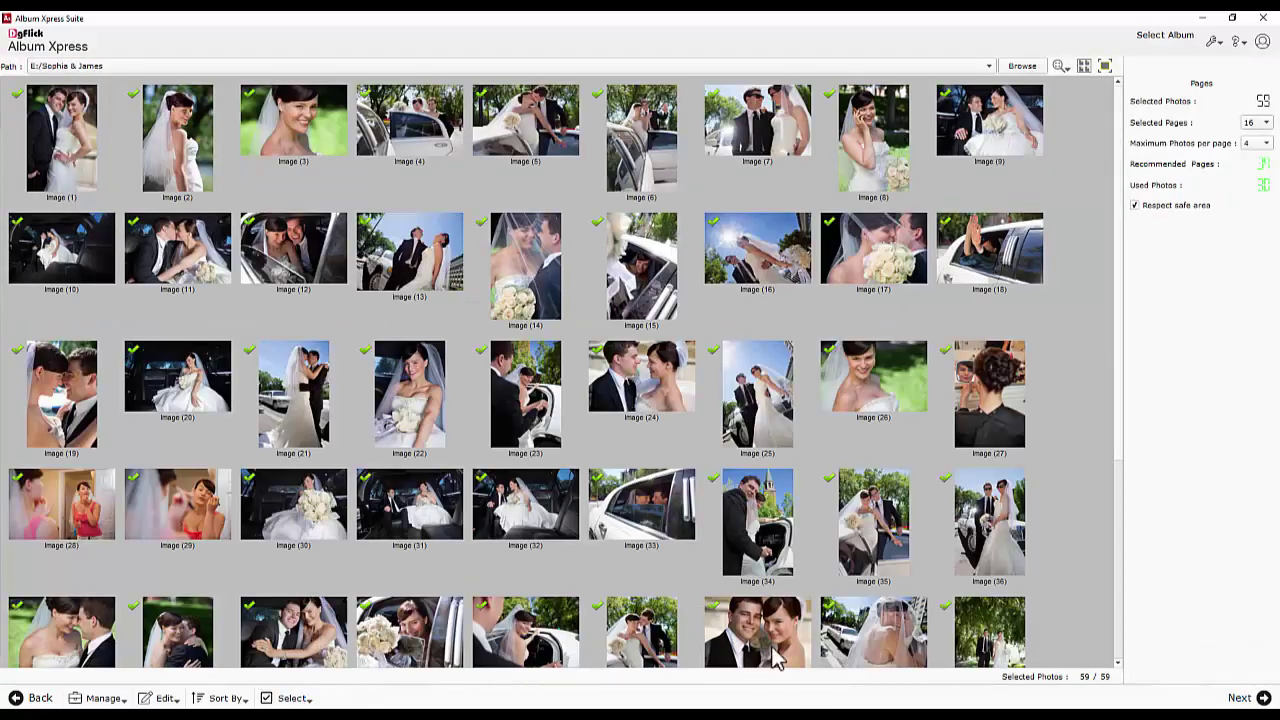
left_click(1250, 698)
left_click(38, 698)
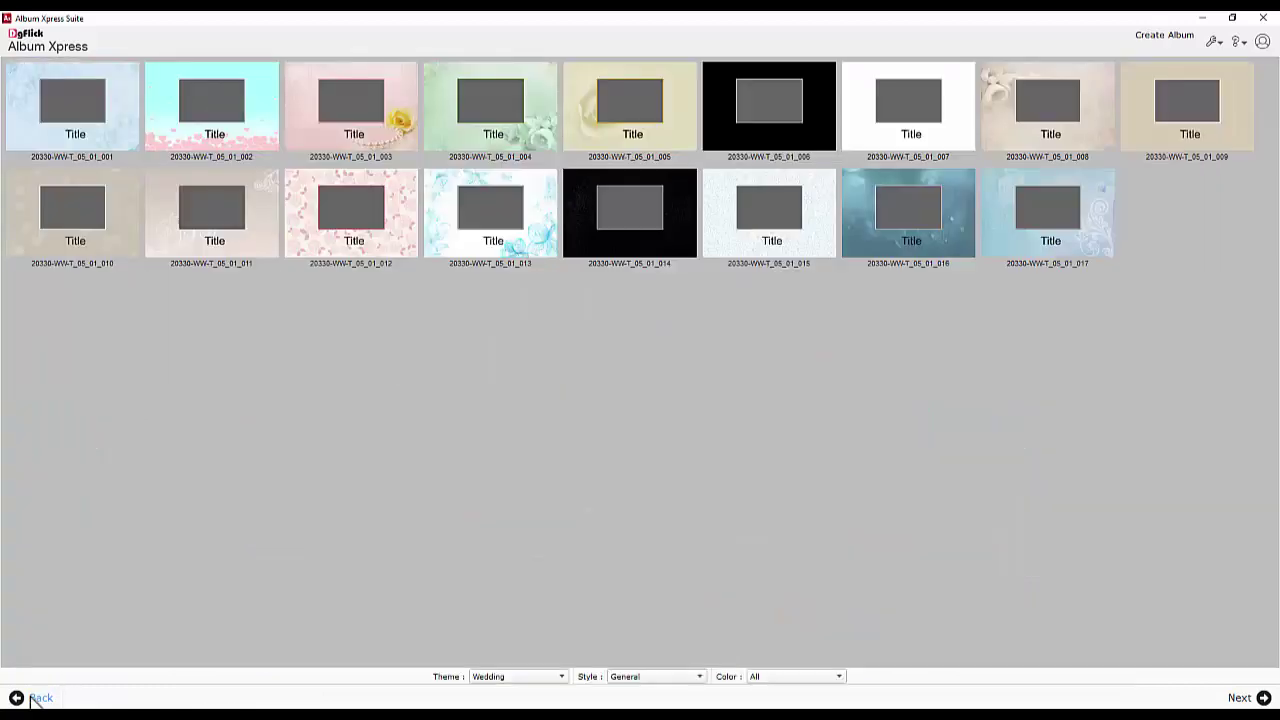
- Switch to Ready Album creation and preview the sample wedding project's page spreads
left_click(38, 698)
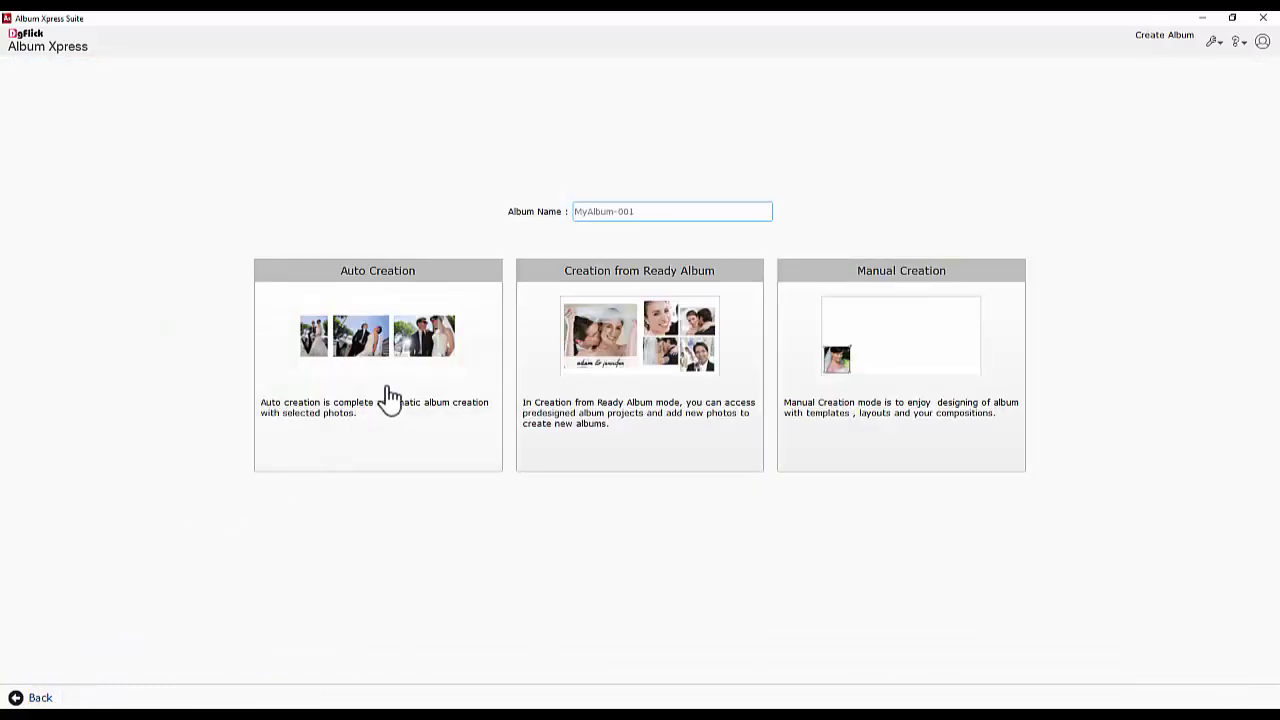
left_click(640, 343)
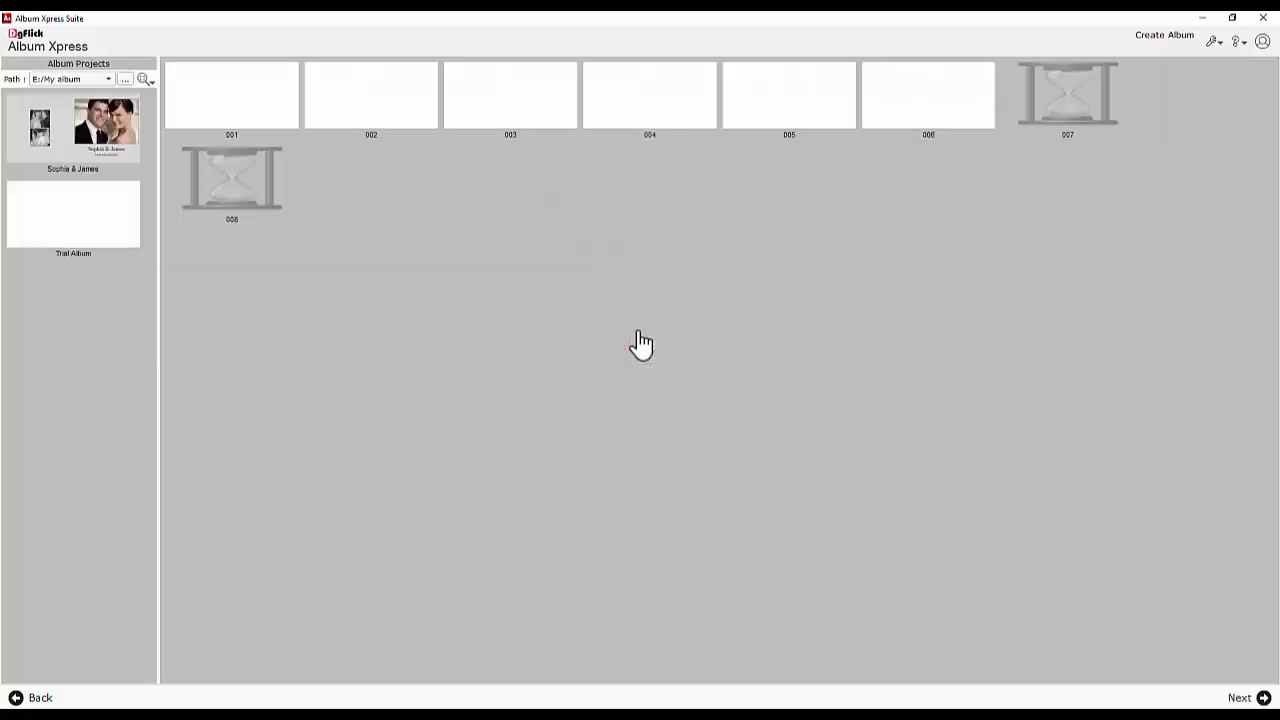
left_click(83, 136)
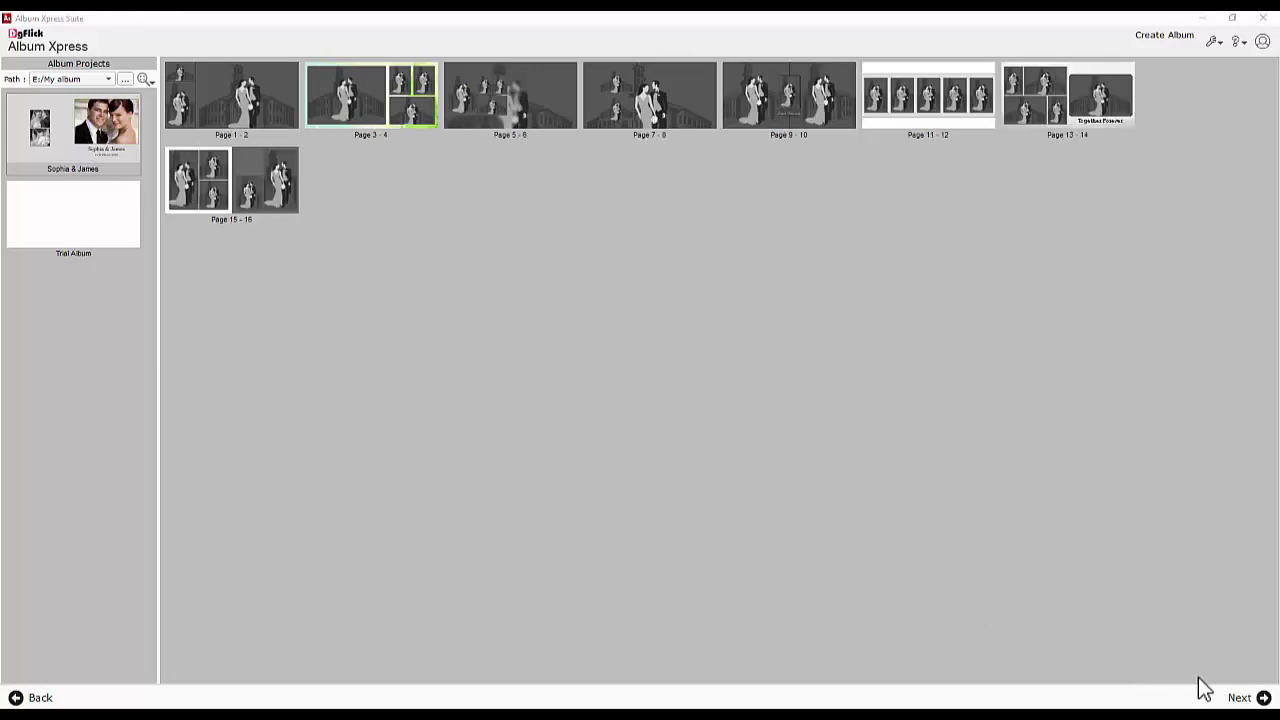
- Select all 59 photos and continue to the album creation modes
left_click(1240, 698)
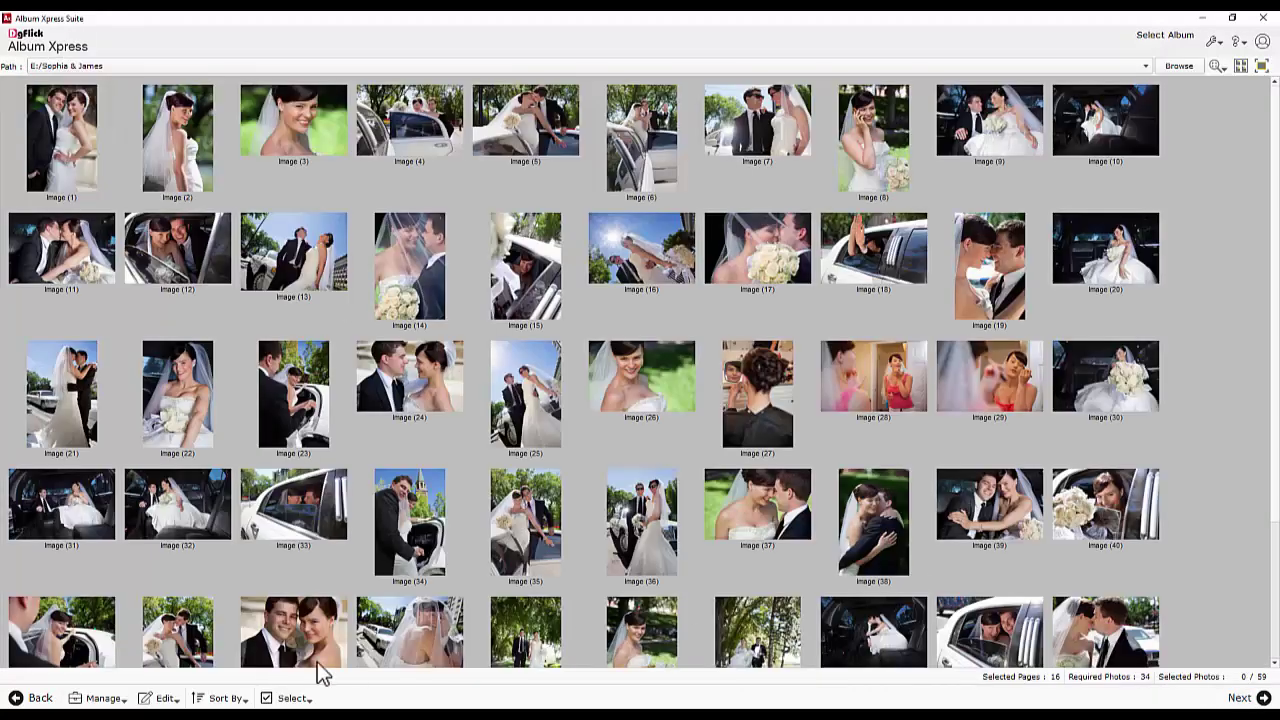
left_click(292, 698)
left_click(285, 623)
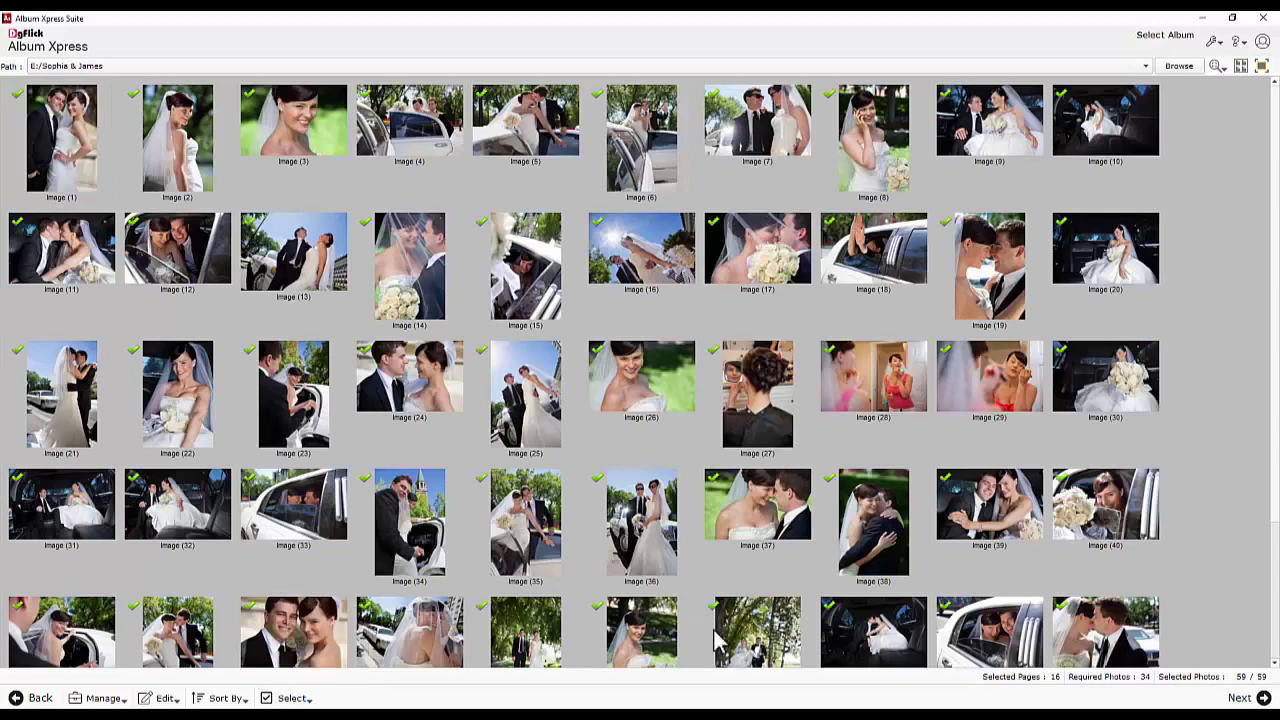
left_click(1240, 698)
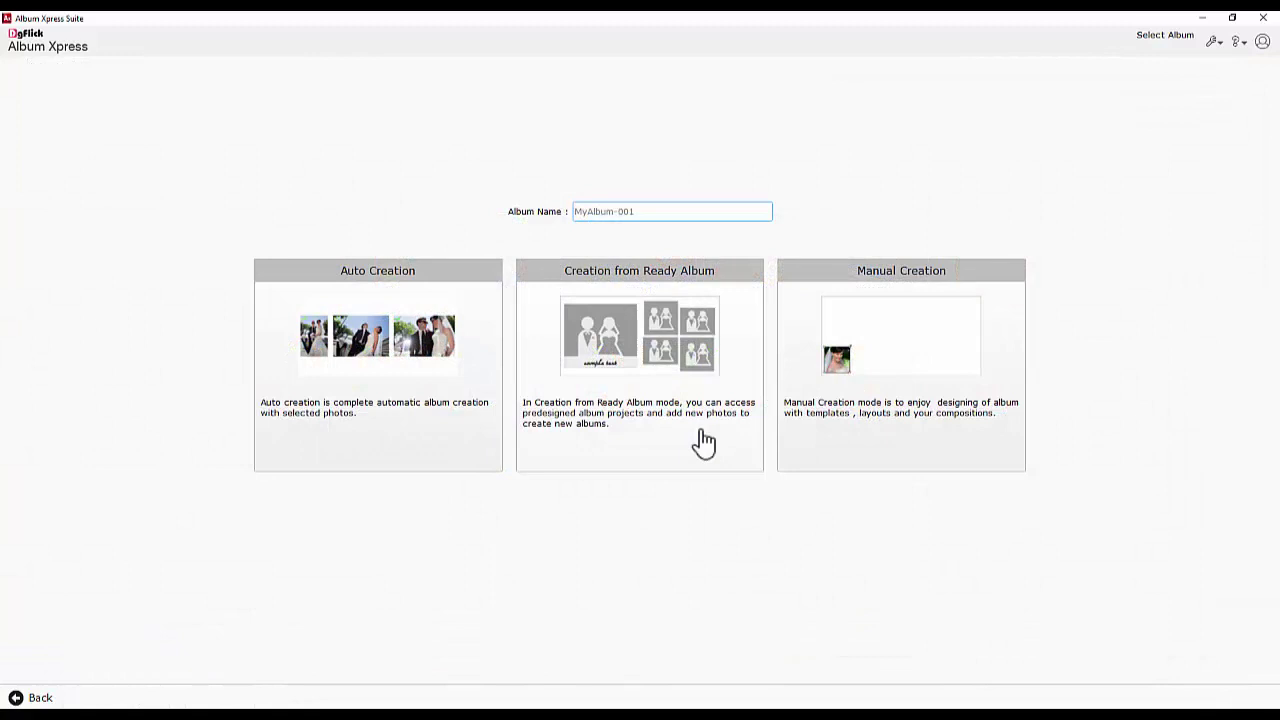
- Start a manually designed album, preview the Photo tab, then return to My Album
left_click(888, 346)
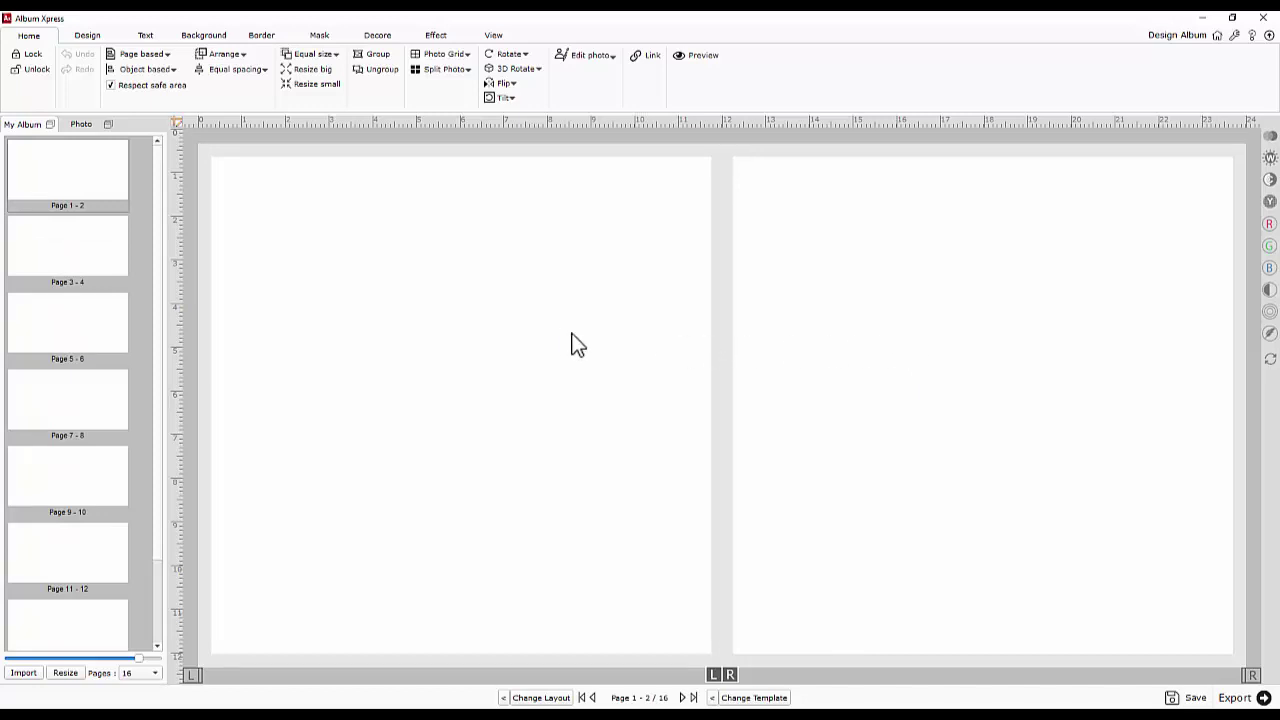
left_click(81, 127)
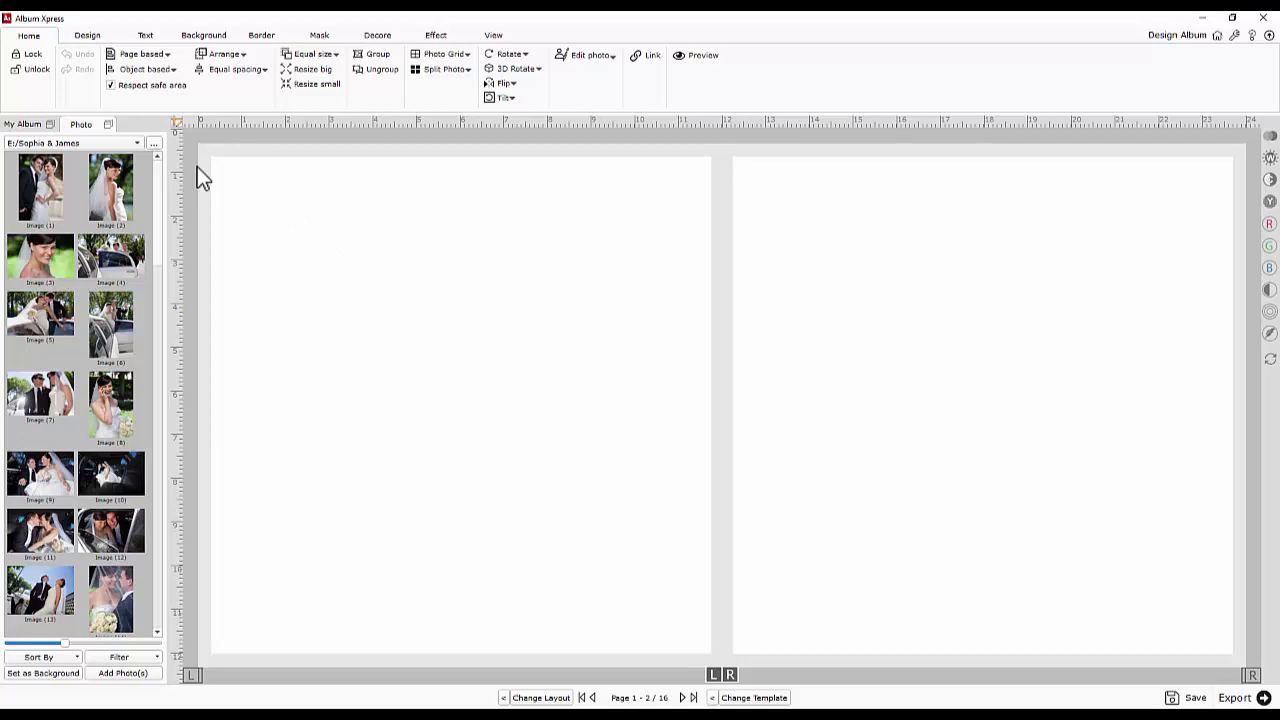
left_click(36, 128)
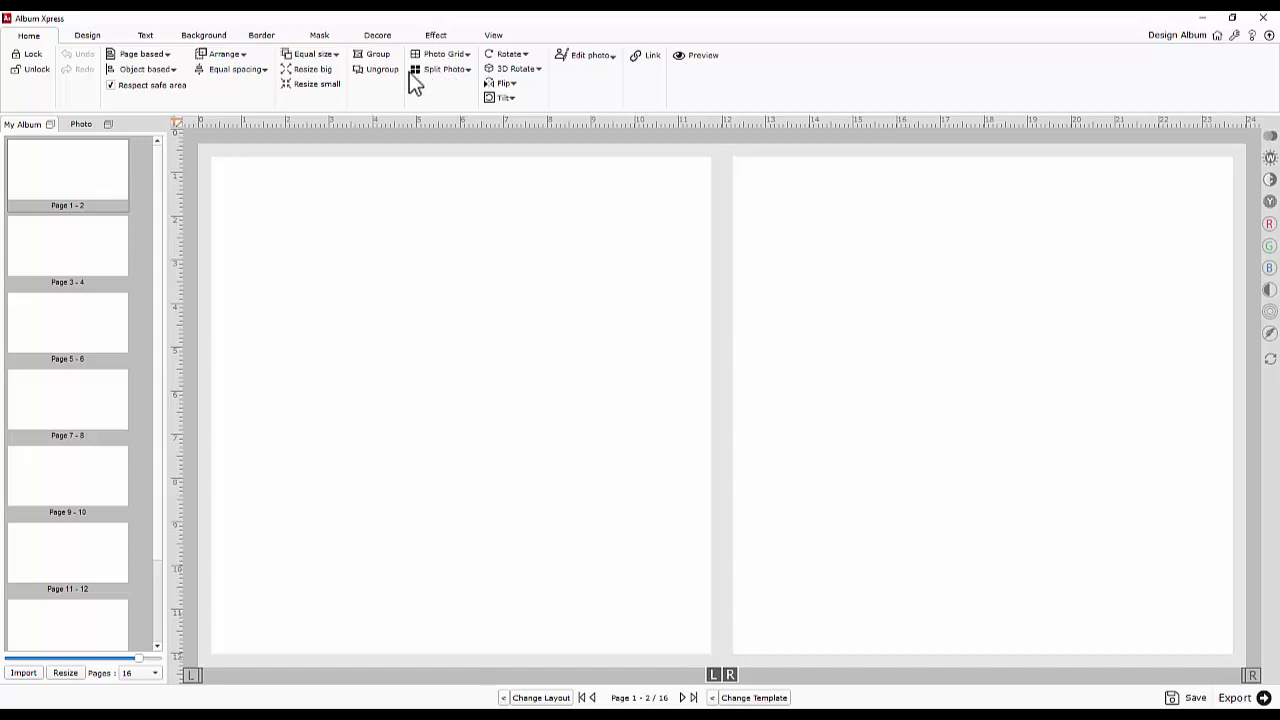
- Browse Design layouts and templates, filtering templates to two-photo designs
left_click(90, 38)
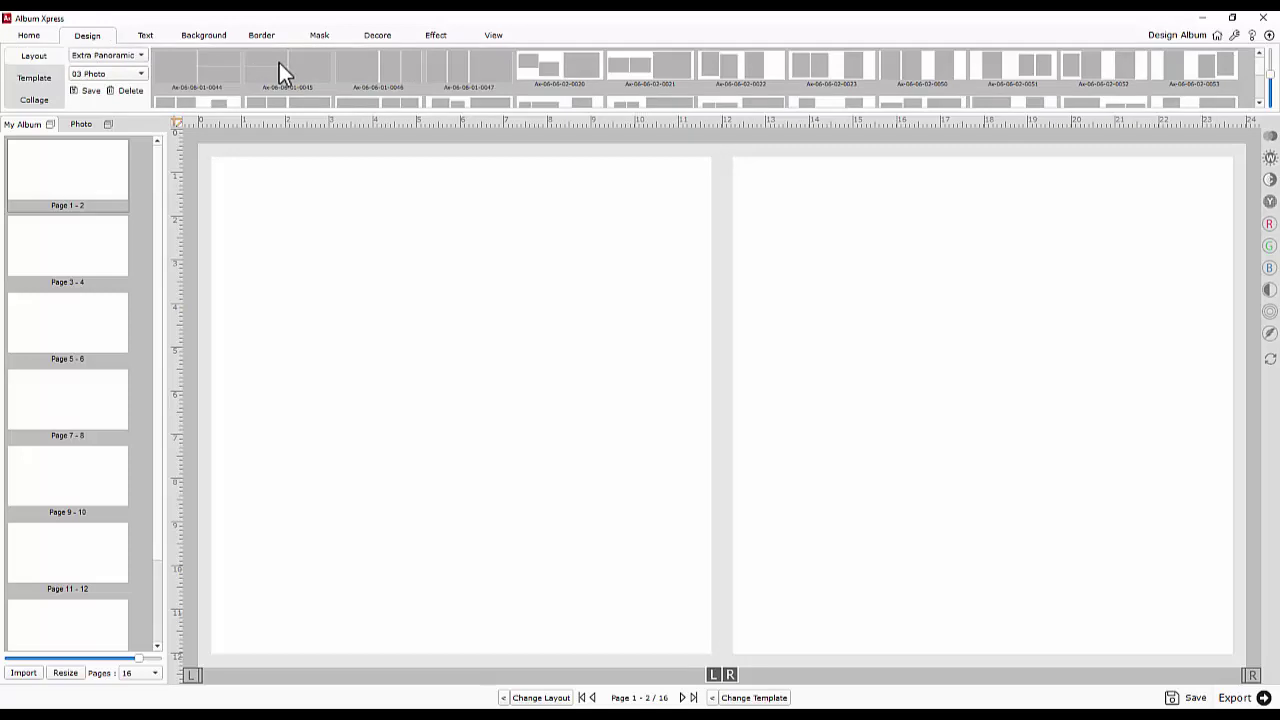
left_click(40, 79)
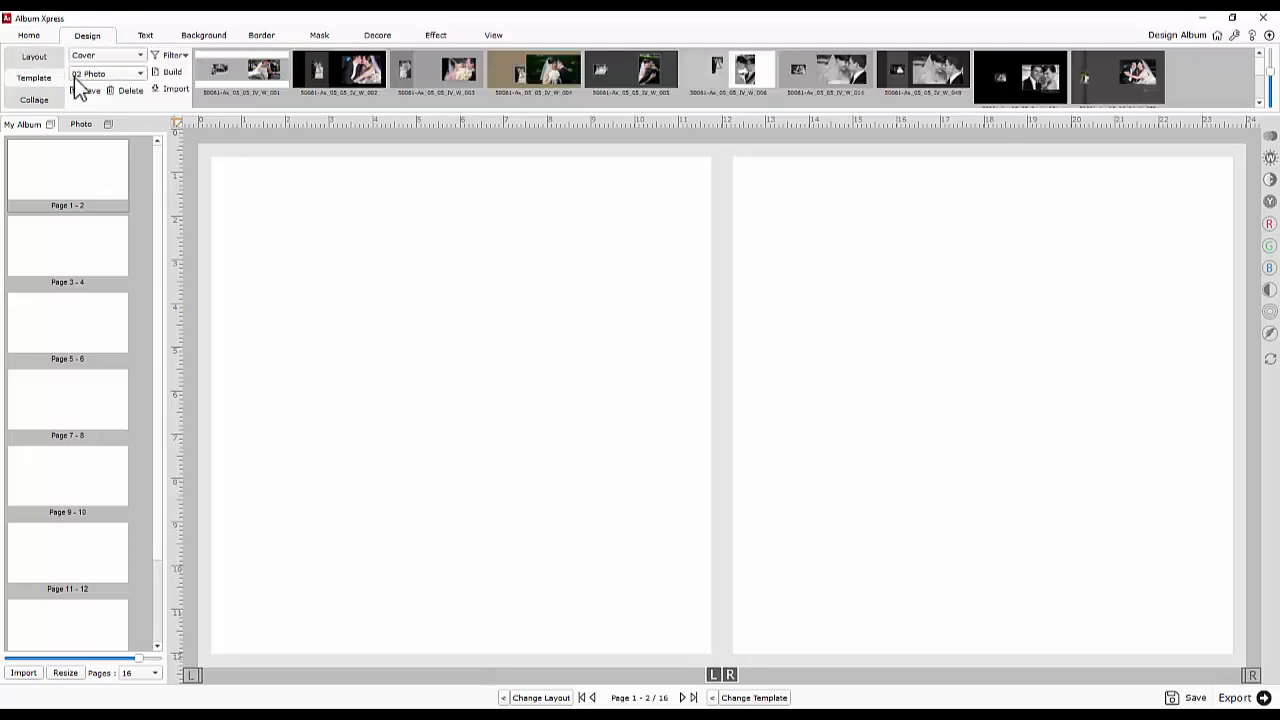
left_click(131, 57)
left_click(131, 57)
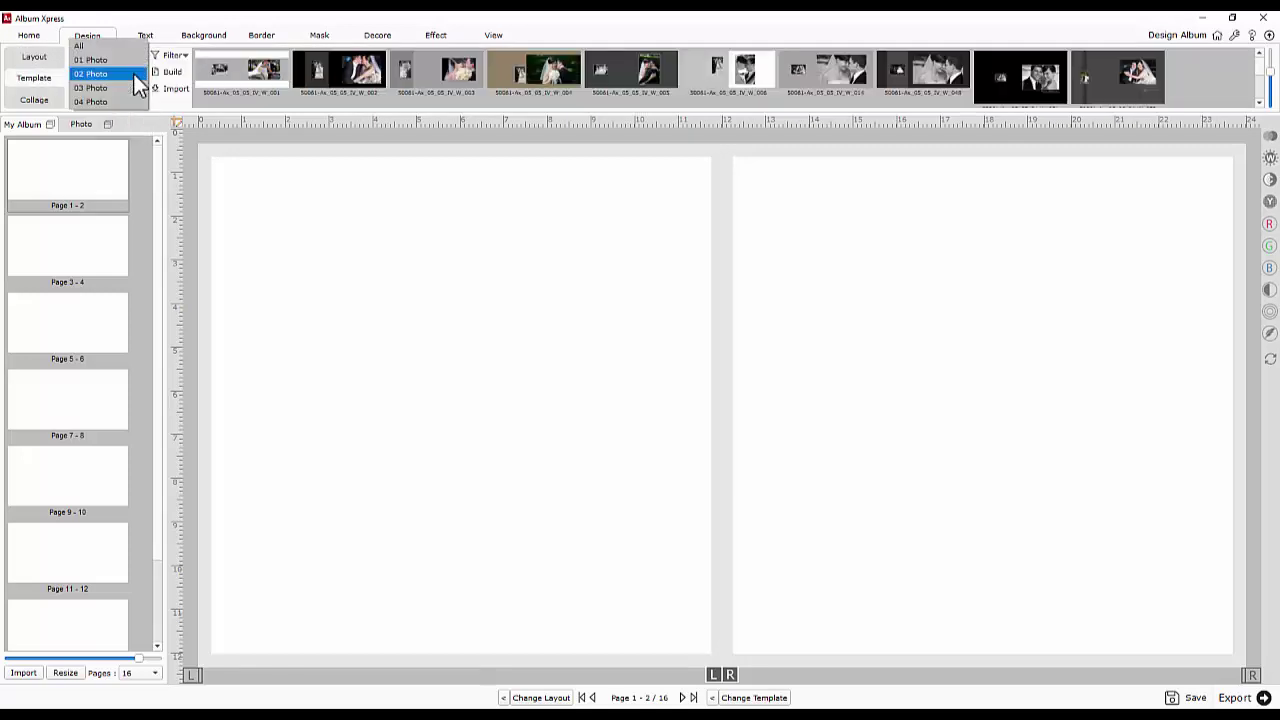
left_click(133, 73)
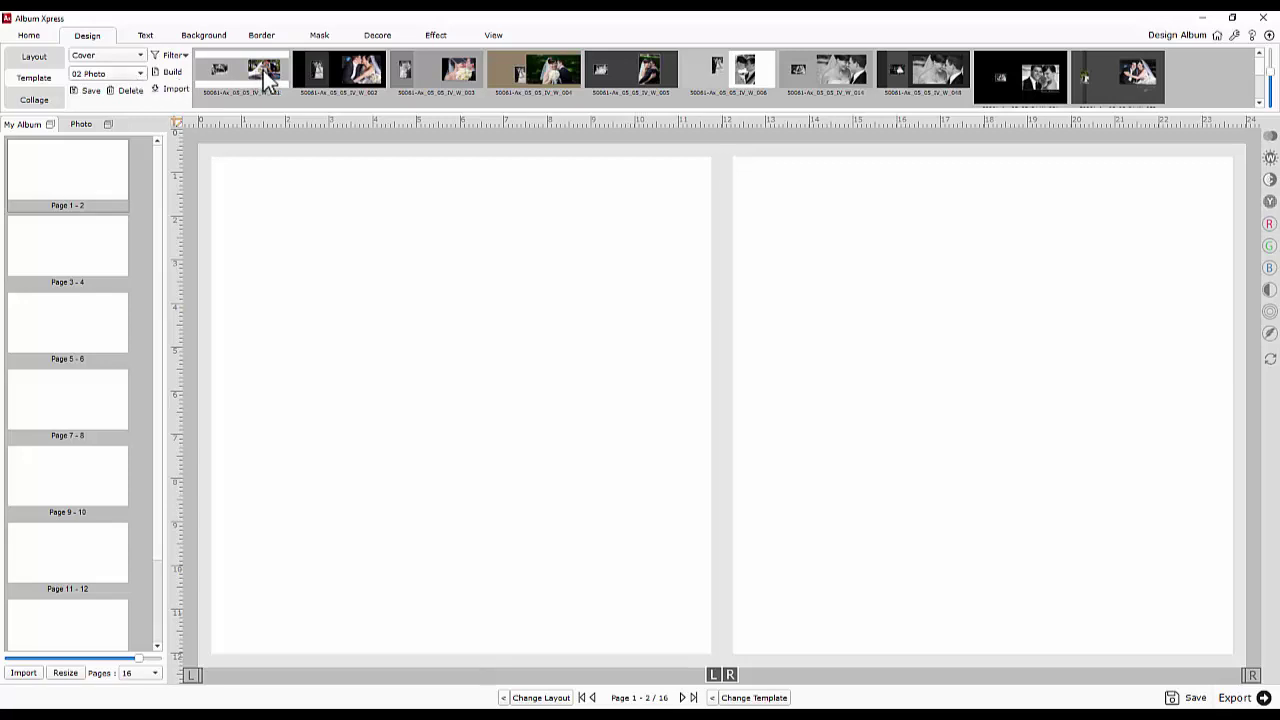
- Preview collage options, the Text tab's body text settings, and the background image library
left_click(33, 99)
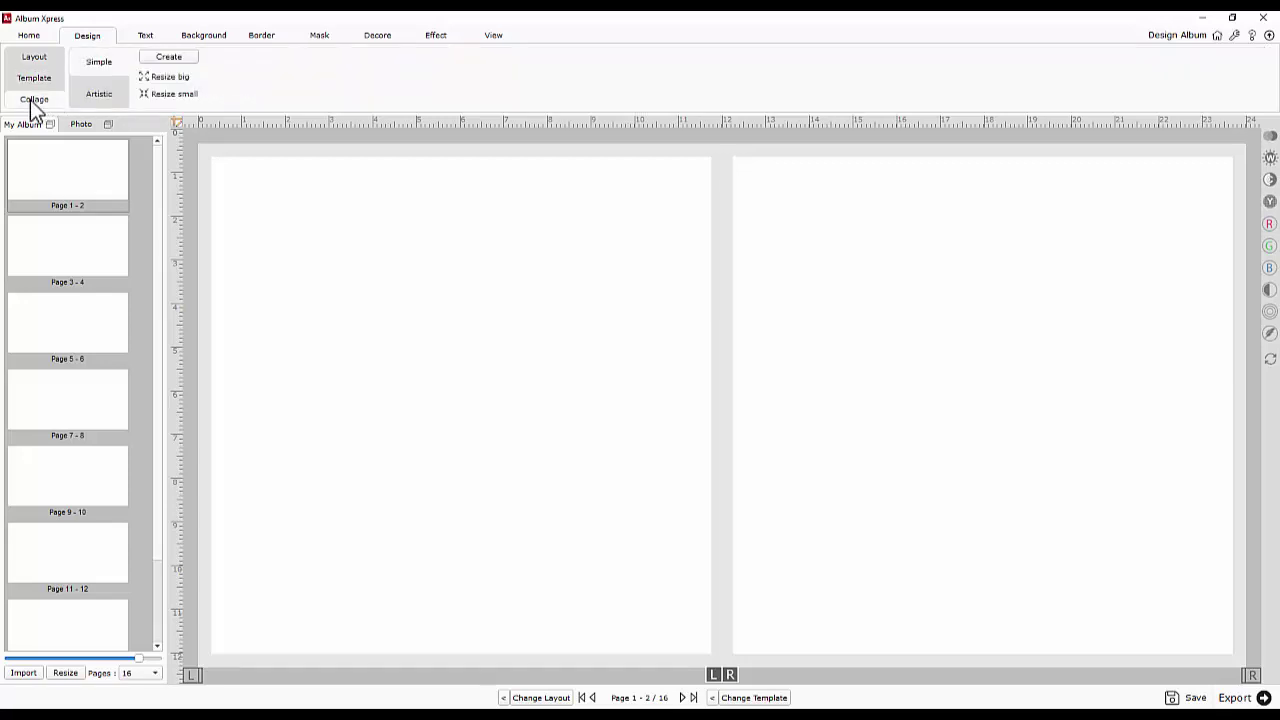
left_click(148, 40)
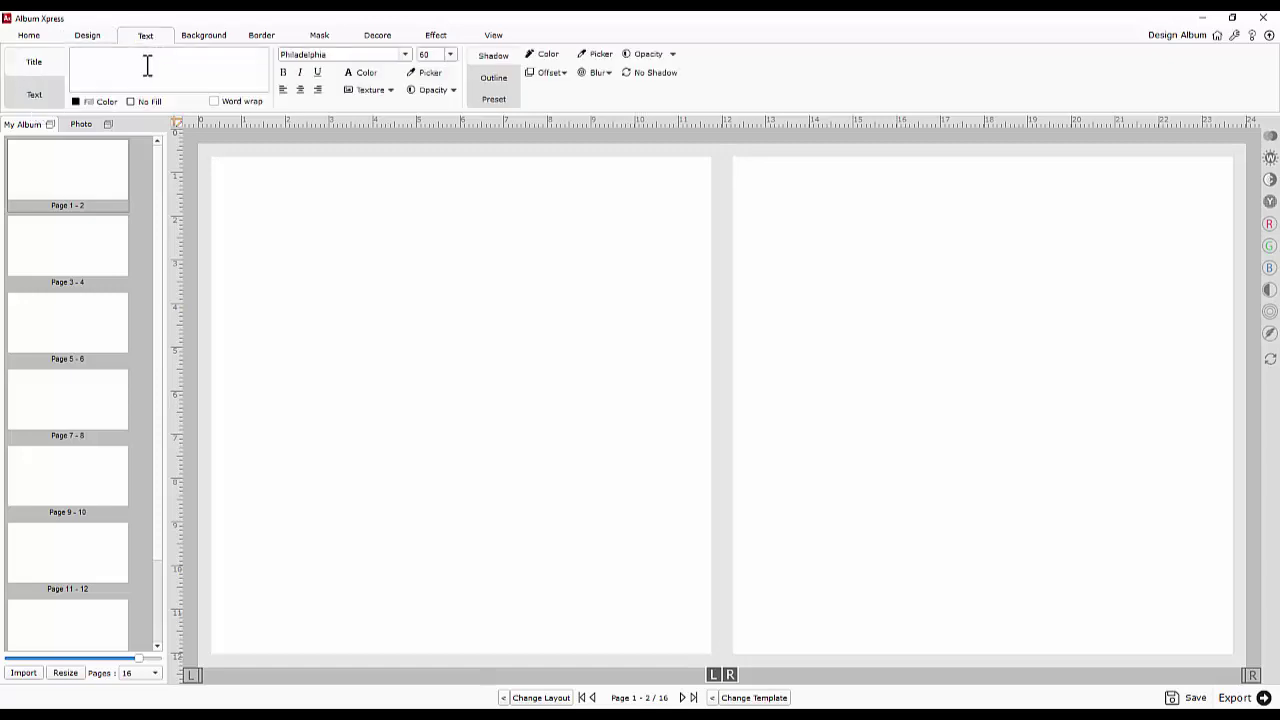
left_click(34, 96)
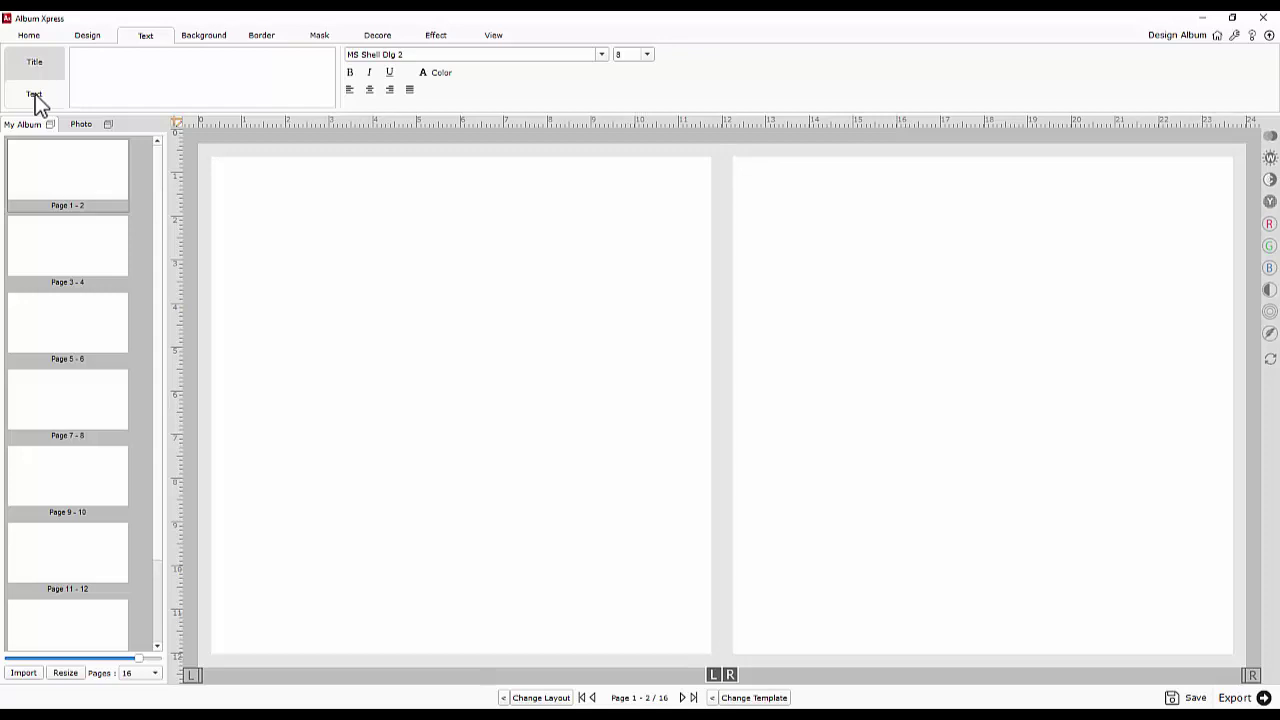
left_click(206, 36)
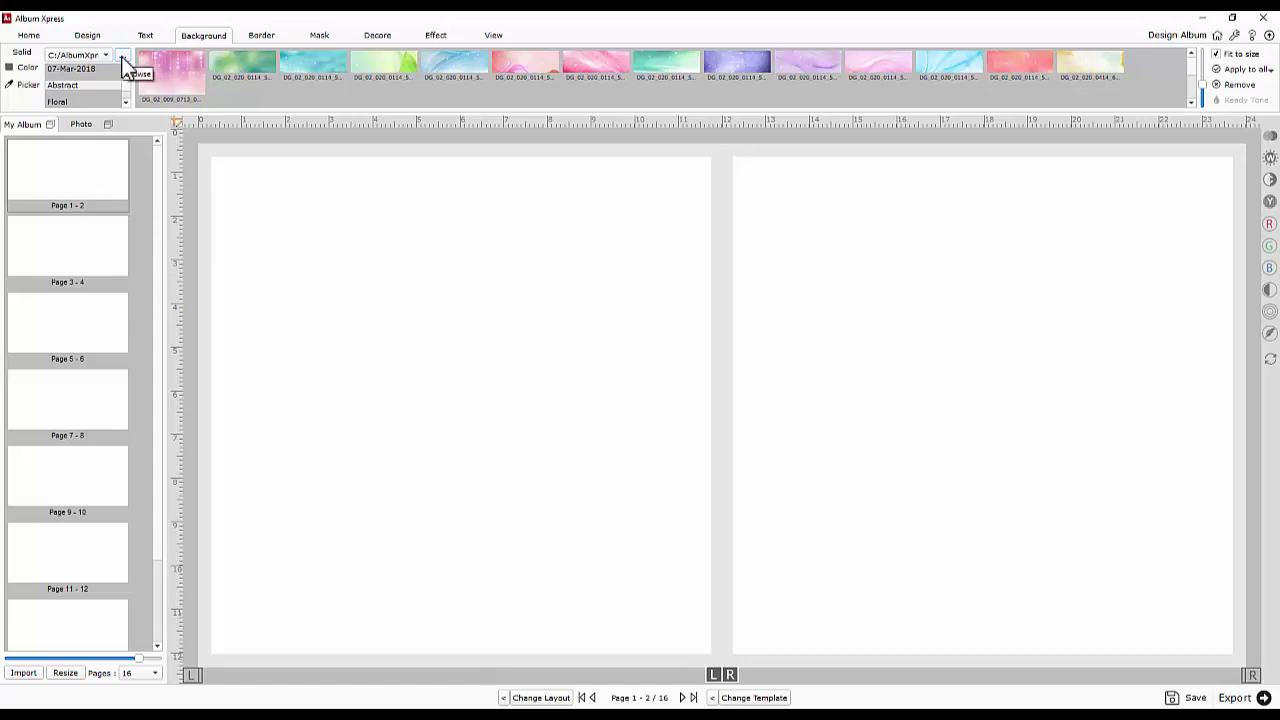
- Show the Border frame collection and its Outline opacity setting
left_click(264, 38)
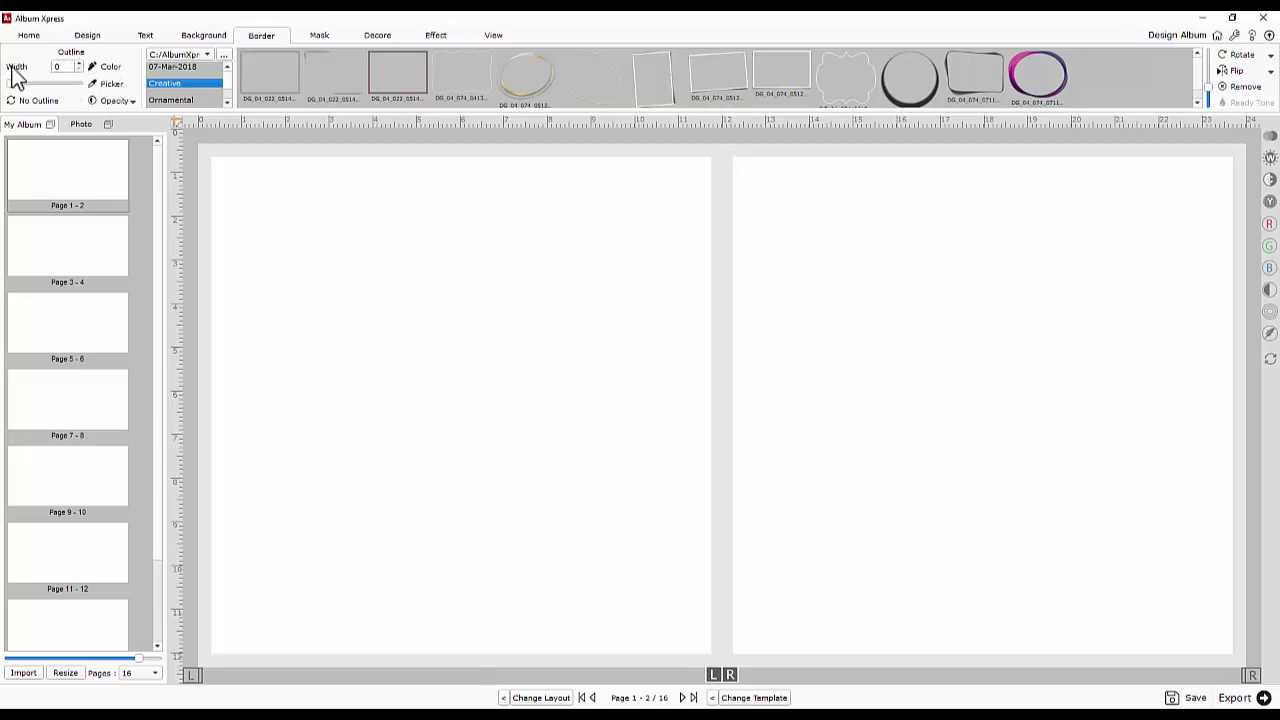
left_click(112, 101)
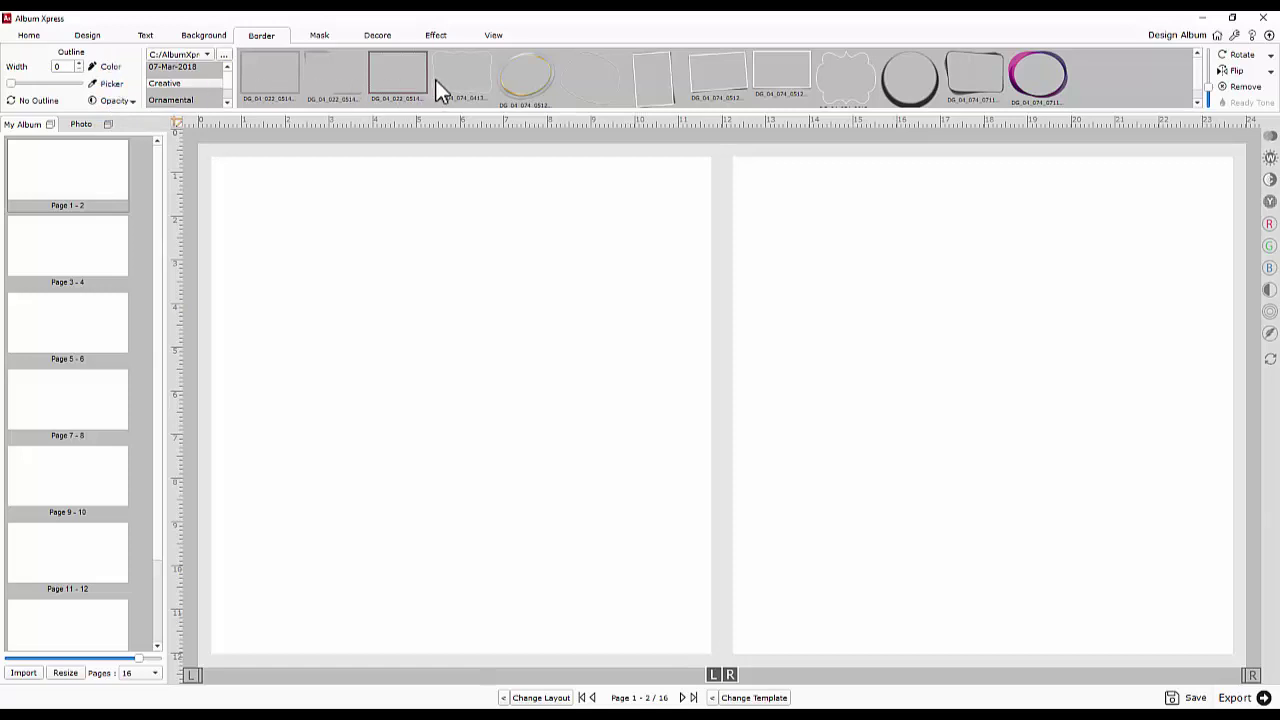
- Browse photo masks and layer-mask brushes, then the Decore shapes and slogan artwork
left_click(317, 38)
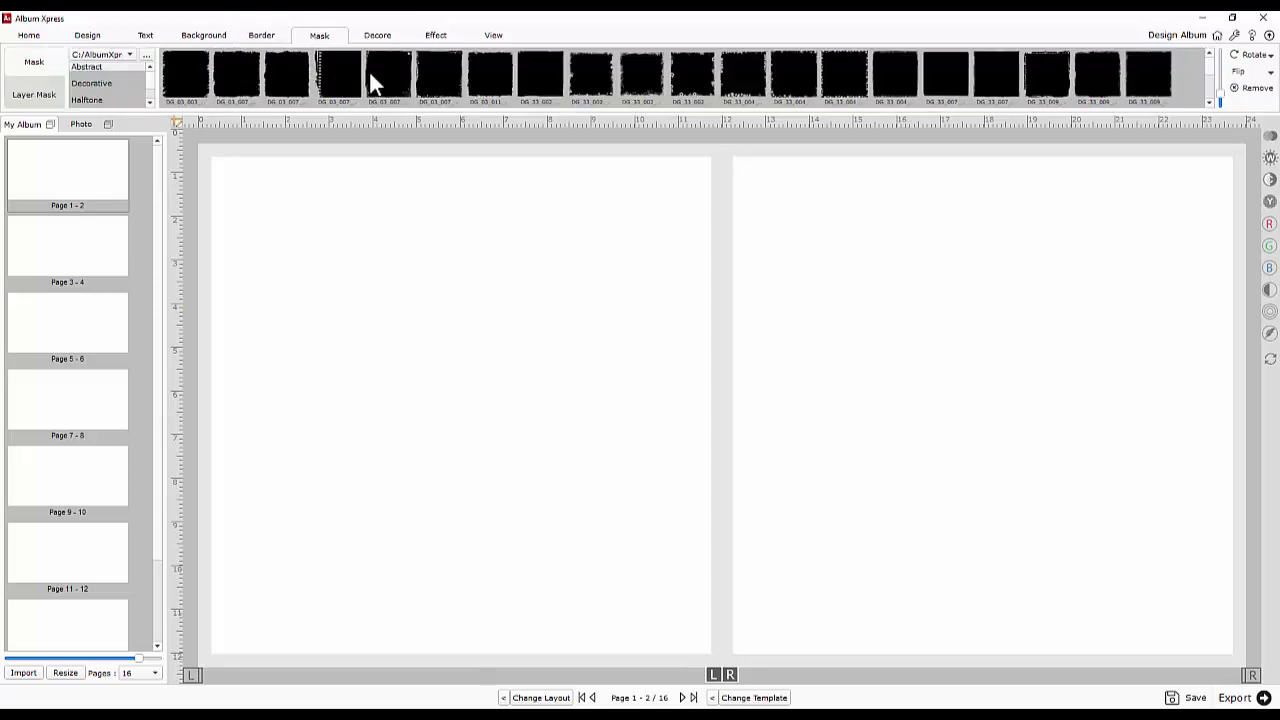
left_click(56, 91)
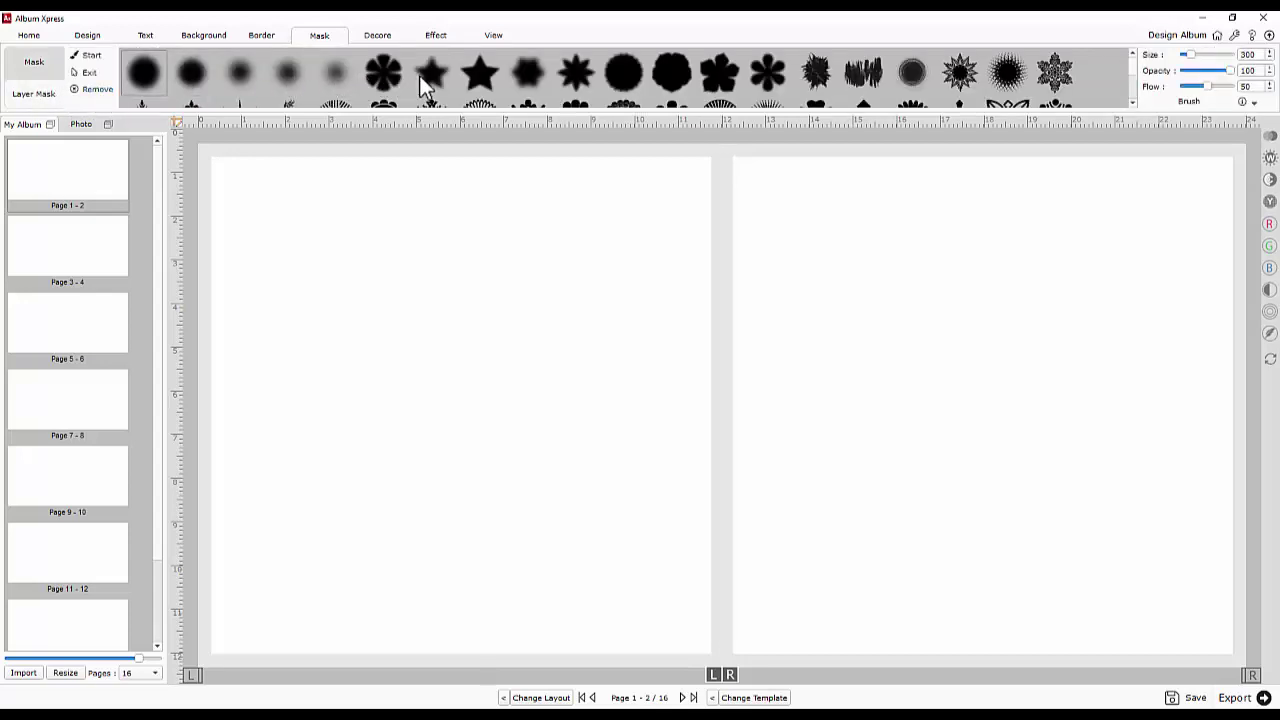
left_click(384, 36)
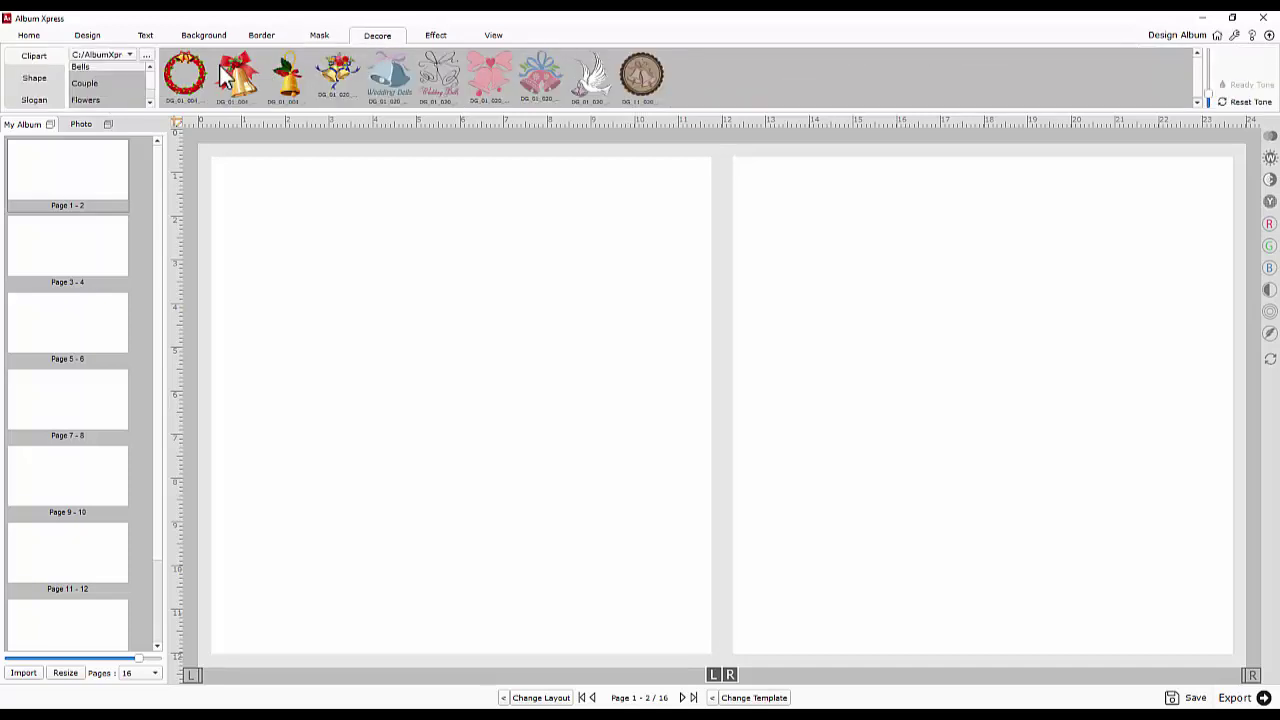
left_click(38, 78)
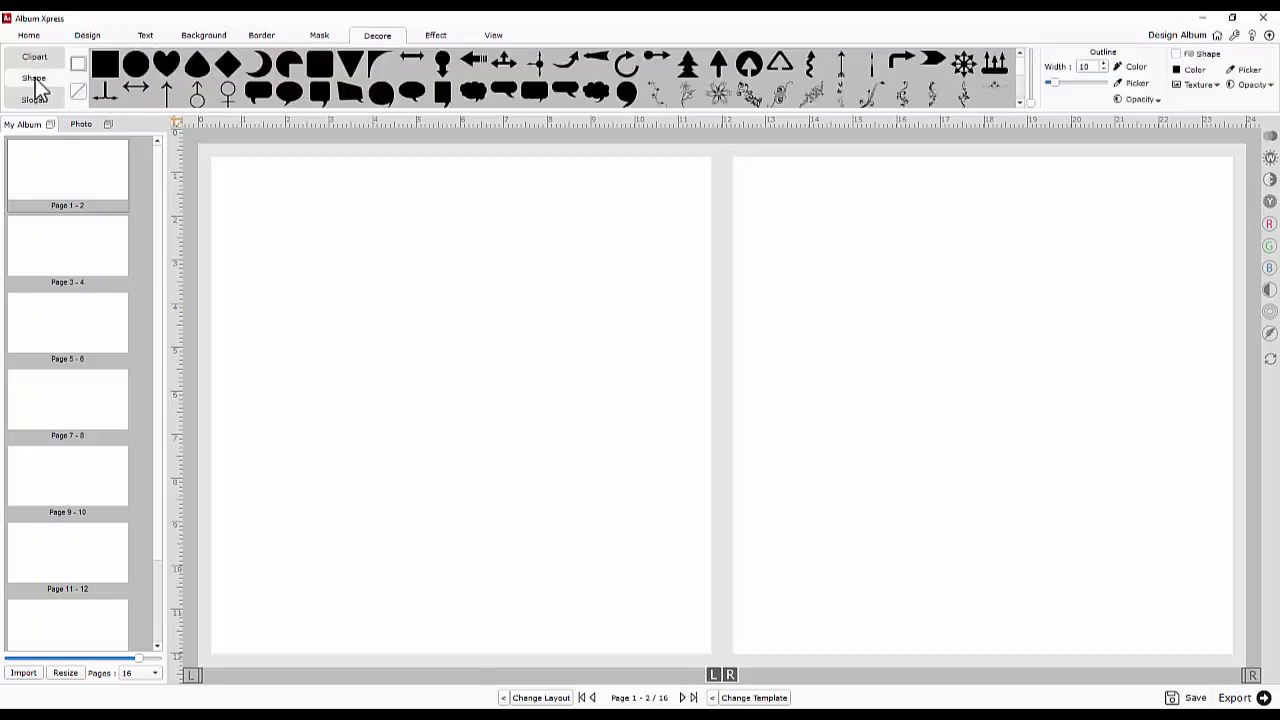
left_click(36, 100)
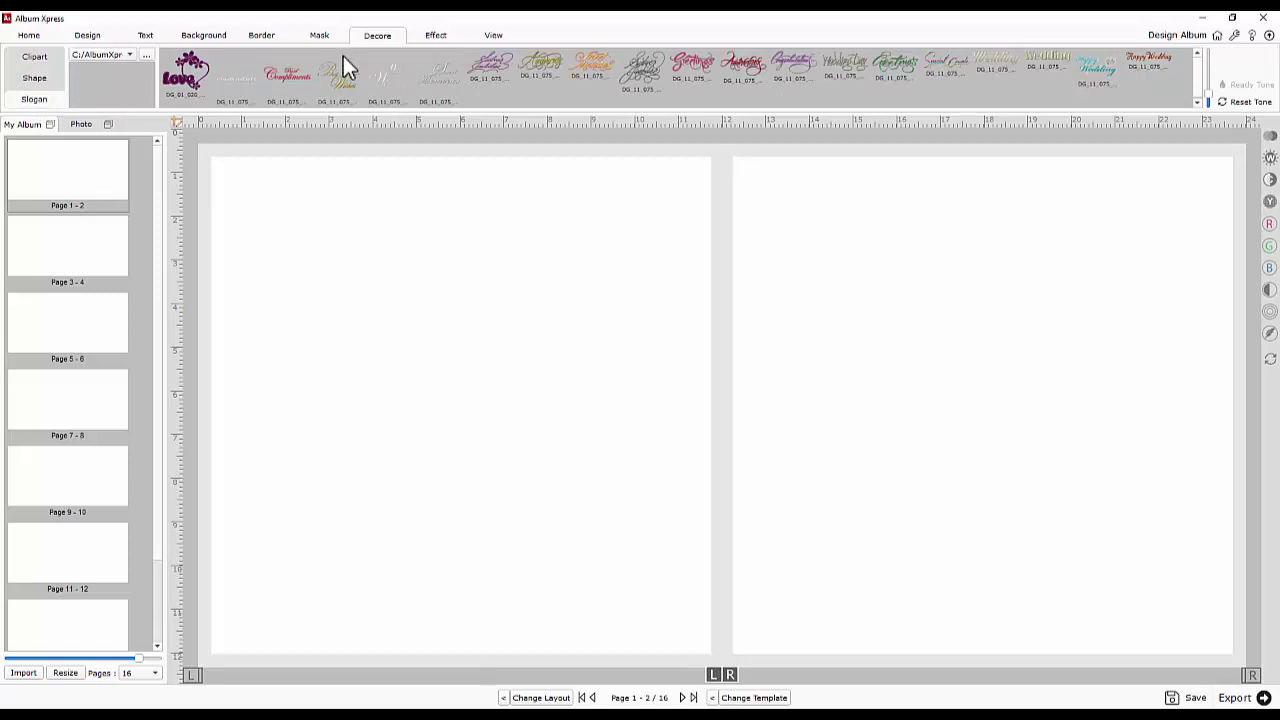
- Browse the colorize, shadow and glow effect settings, then show the View options
left_click(437, 36)
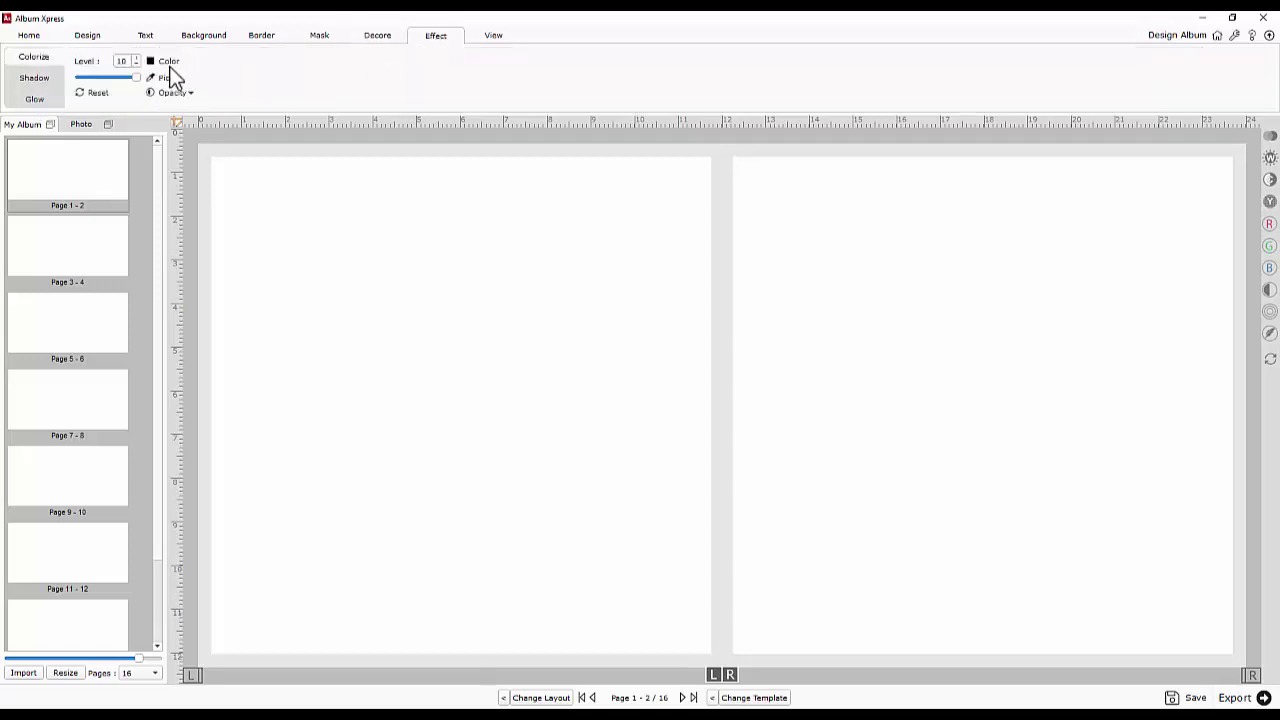
left_click(36, 79)
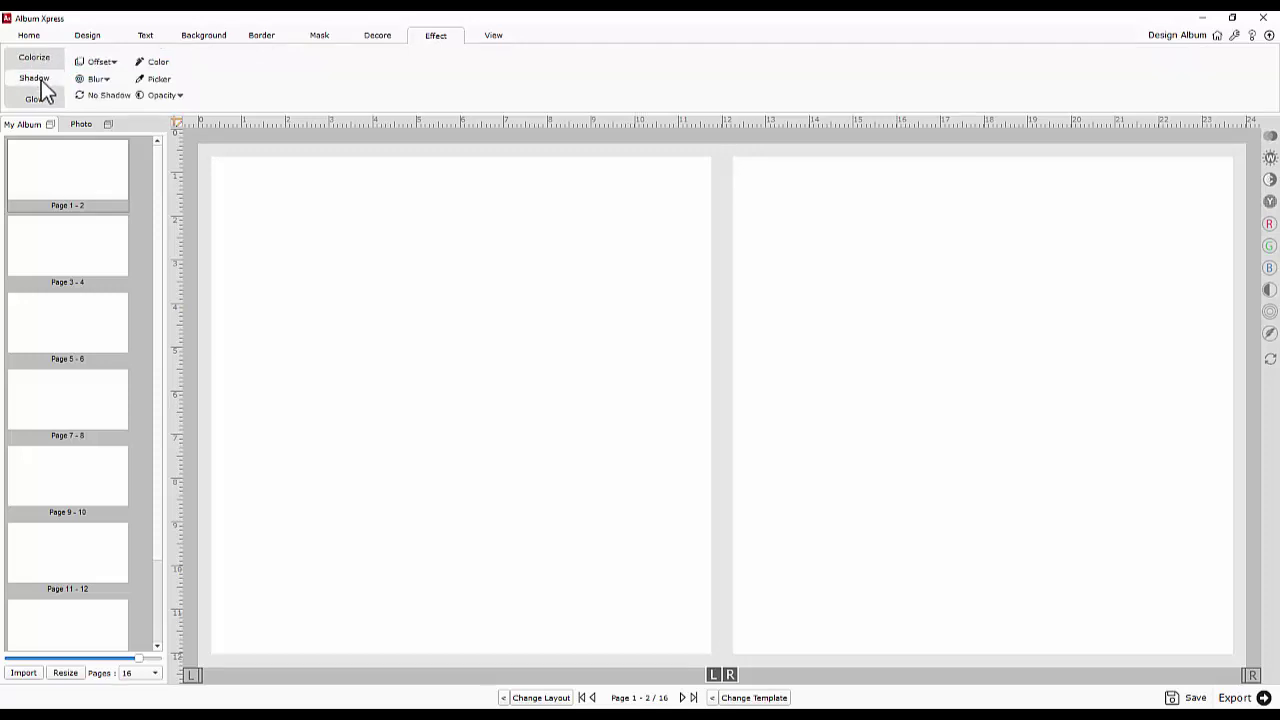
left_click(42, 100)
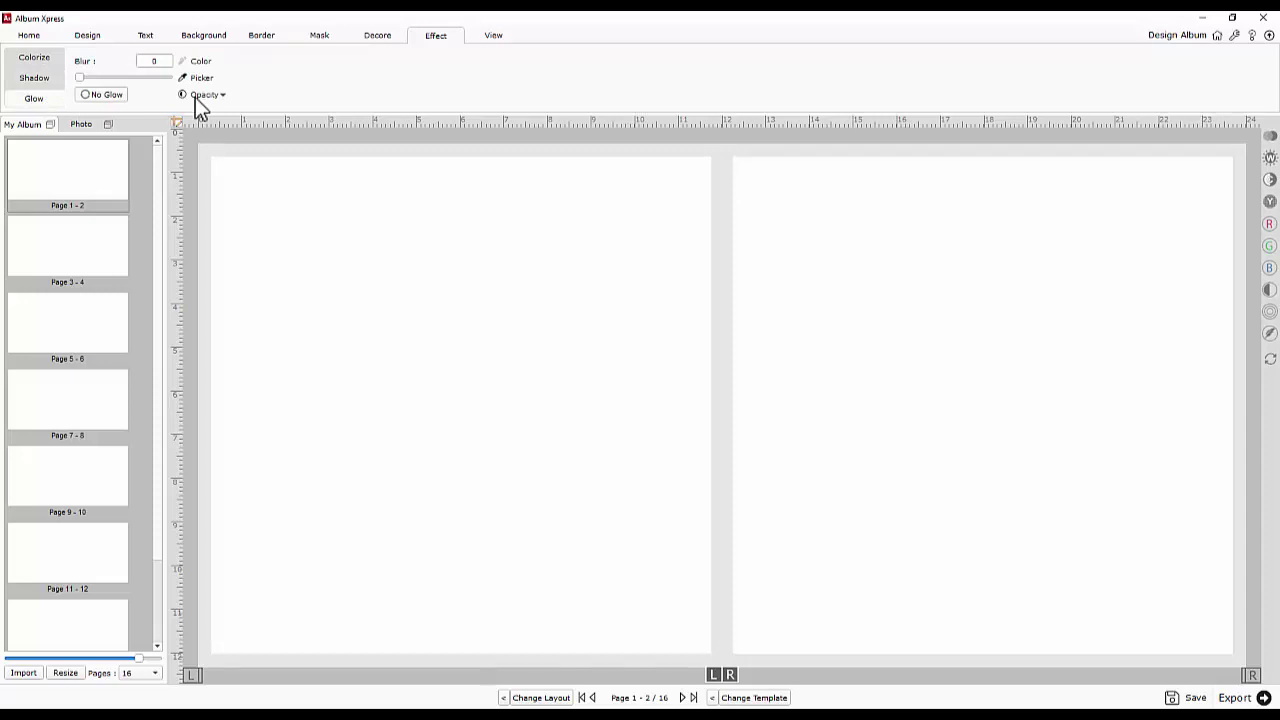
left_click(500, 36)
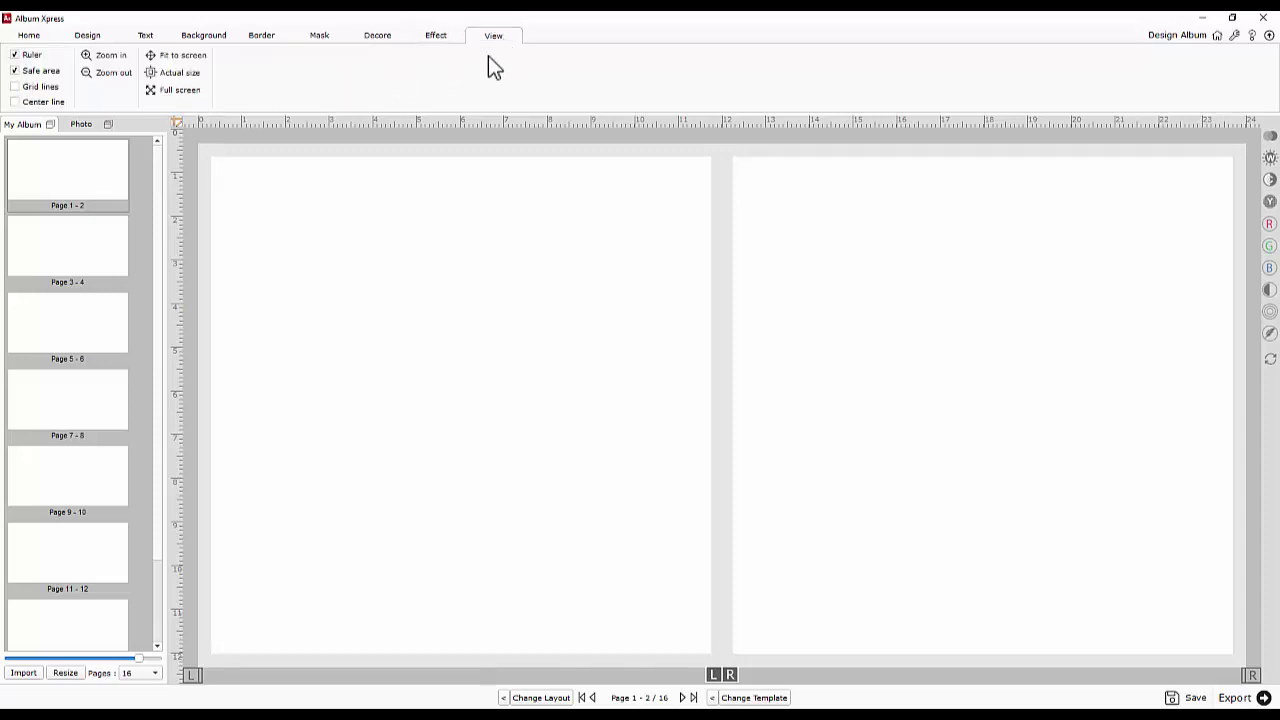
- Turn on grid lines and the centre line, and zoom in on the spread
left_click(45, 88)
left_click(43, 102)
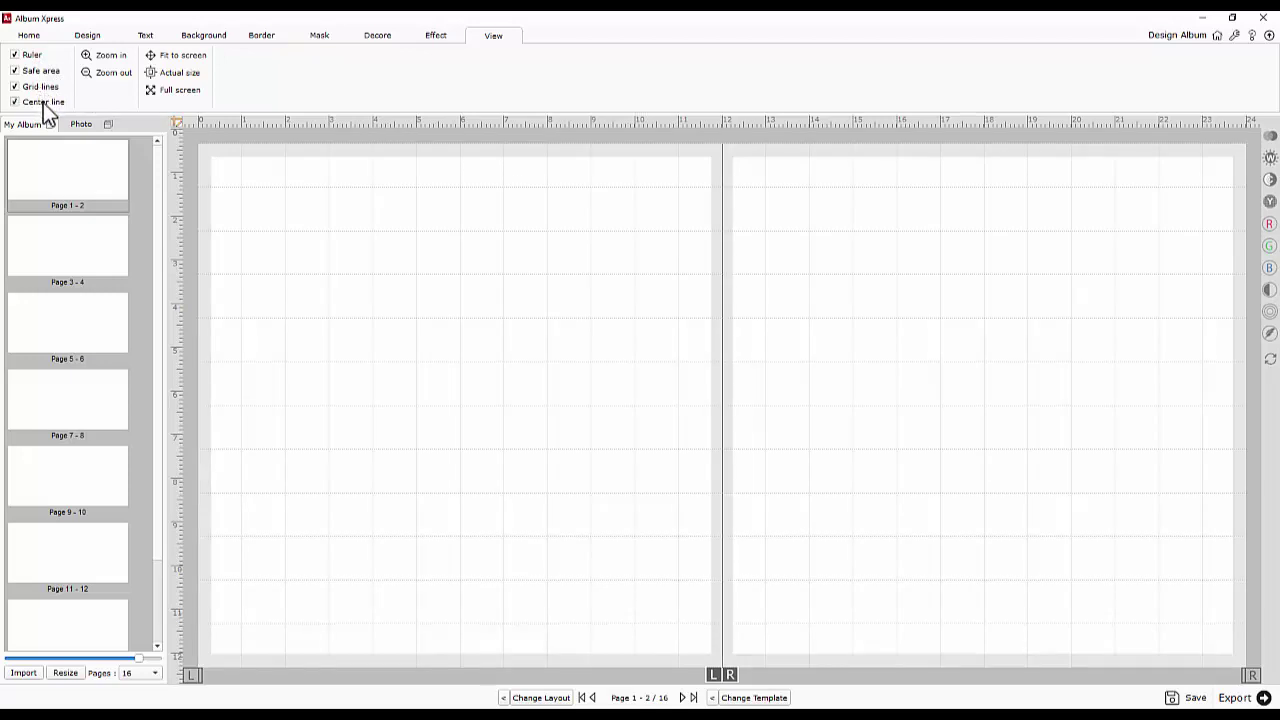
left_click(103, 56)
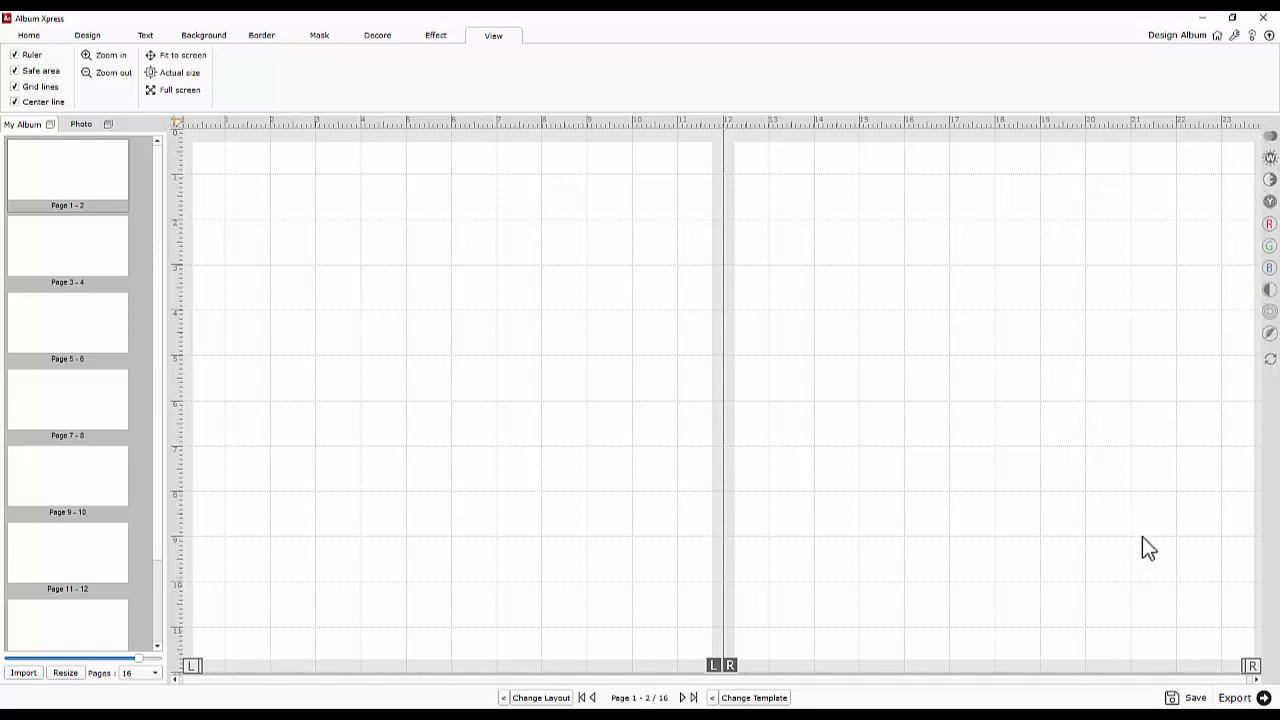
- Start the export, saving the project as 'Fun Album' first
left_click(1251, 695)
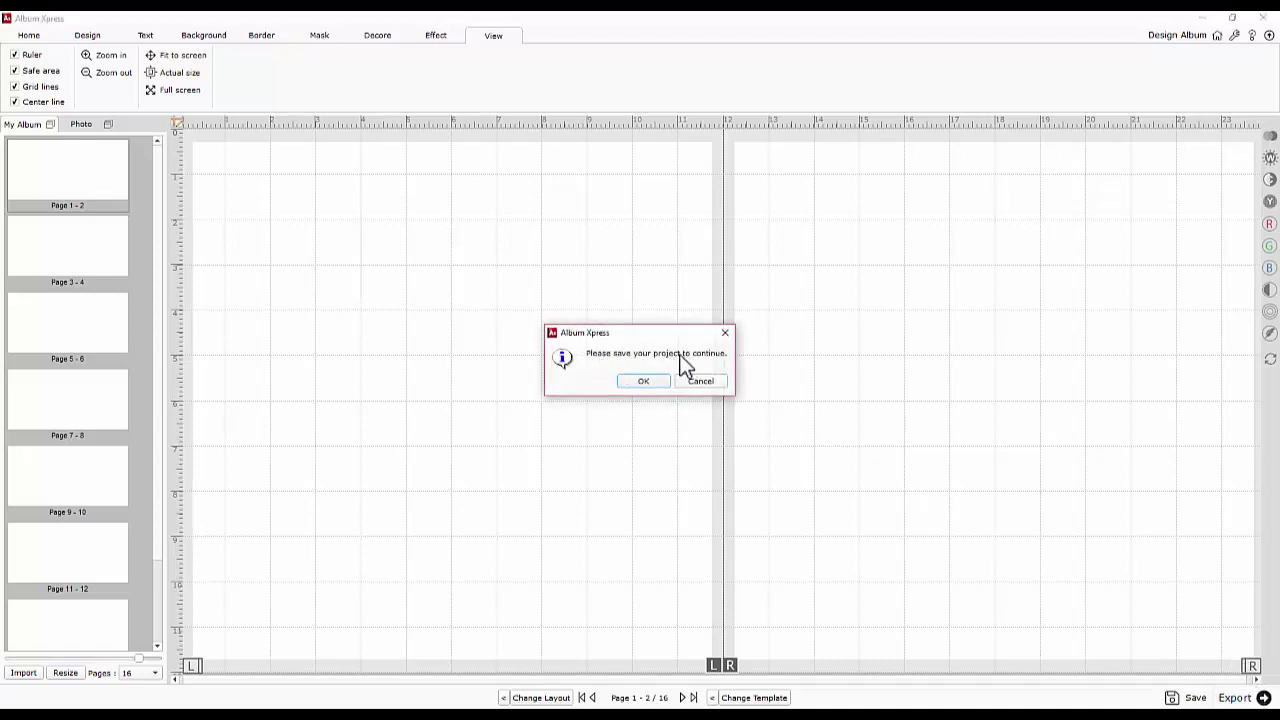
left_click(642, 380)
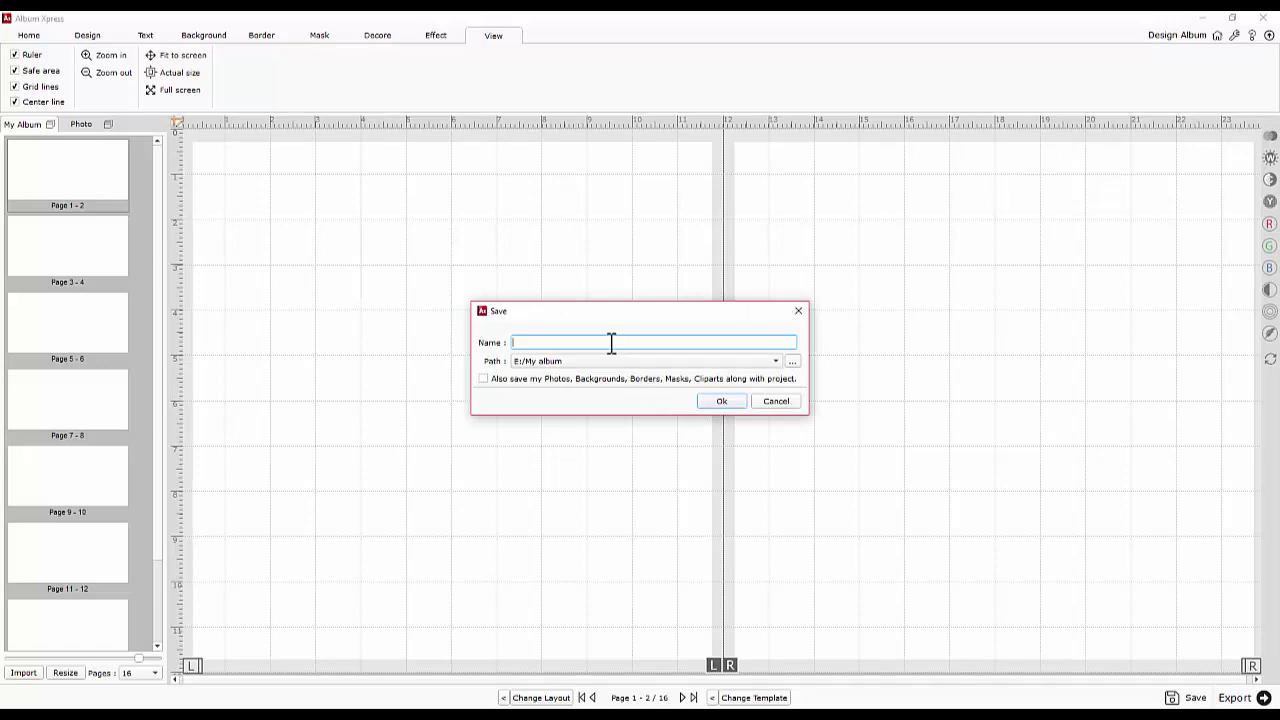
type("Fun Album")
left_click(720, 401)
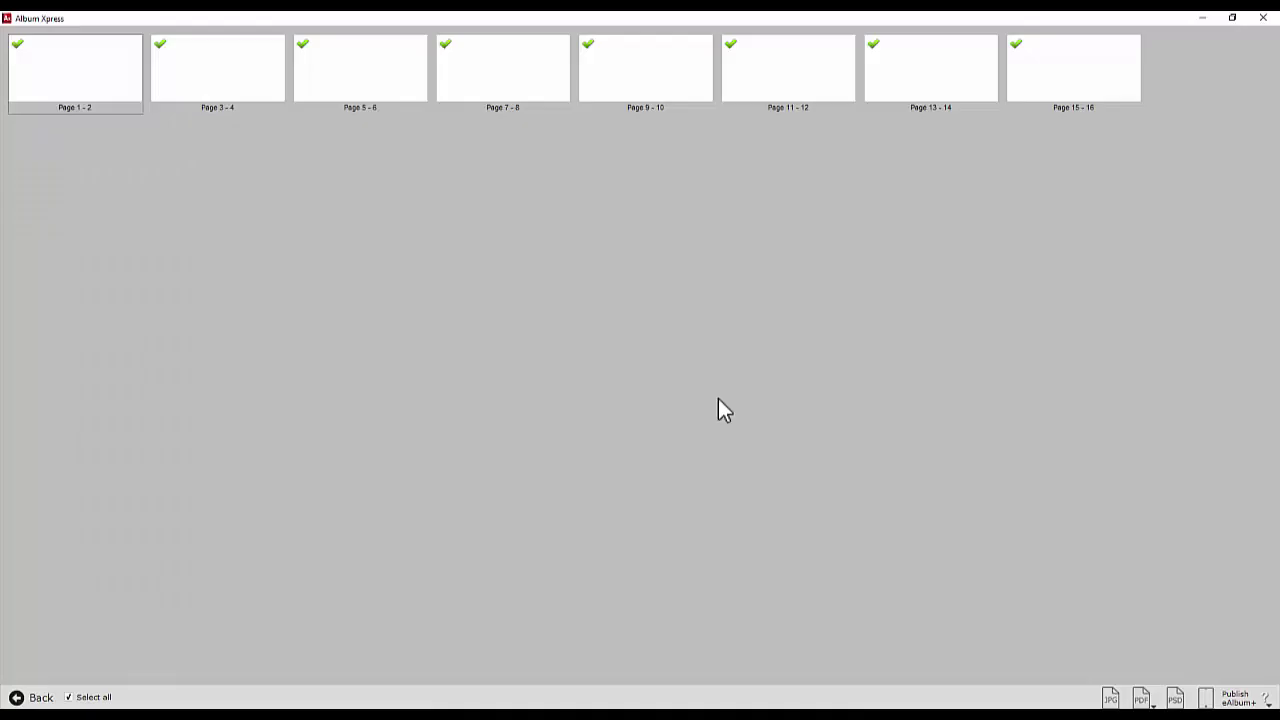